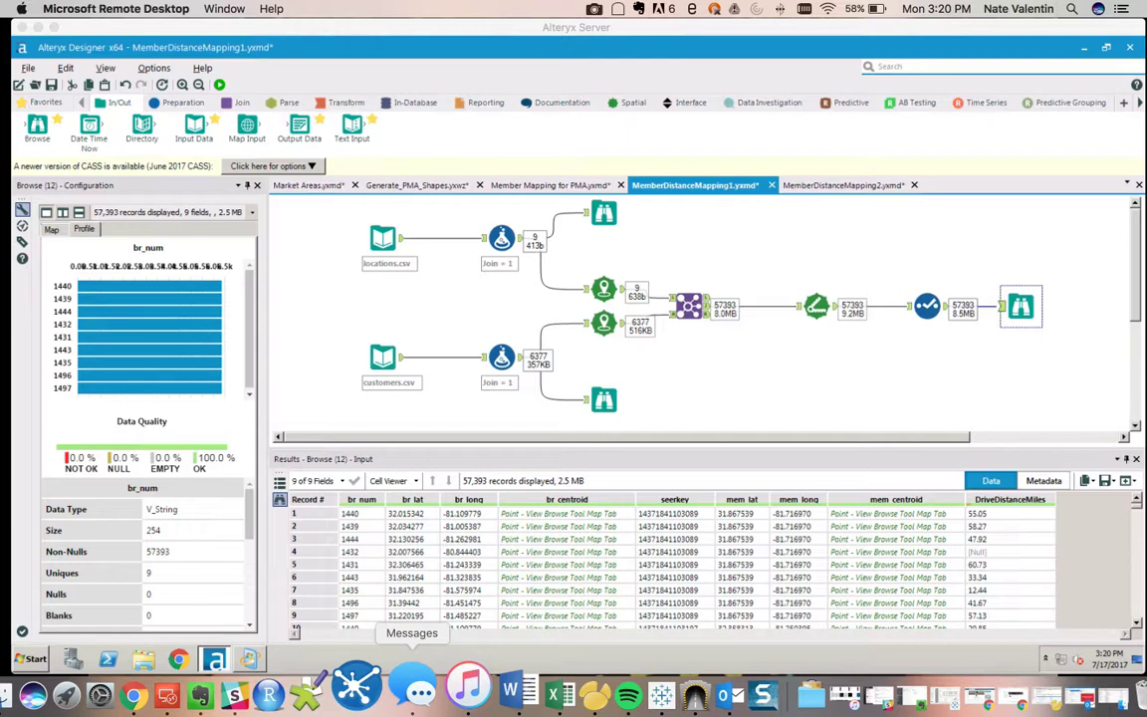
- Inspect the locations.csv and customers.csv inputs and the Formula tool that adds the Join column to the locations
click(383, 238)
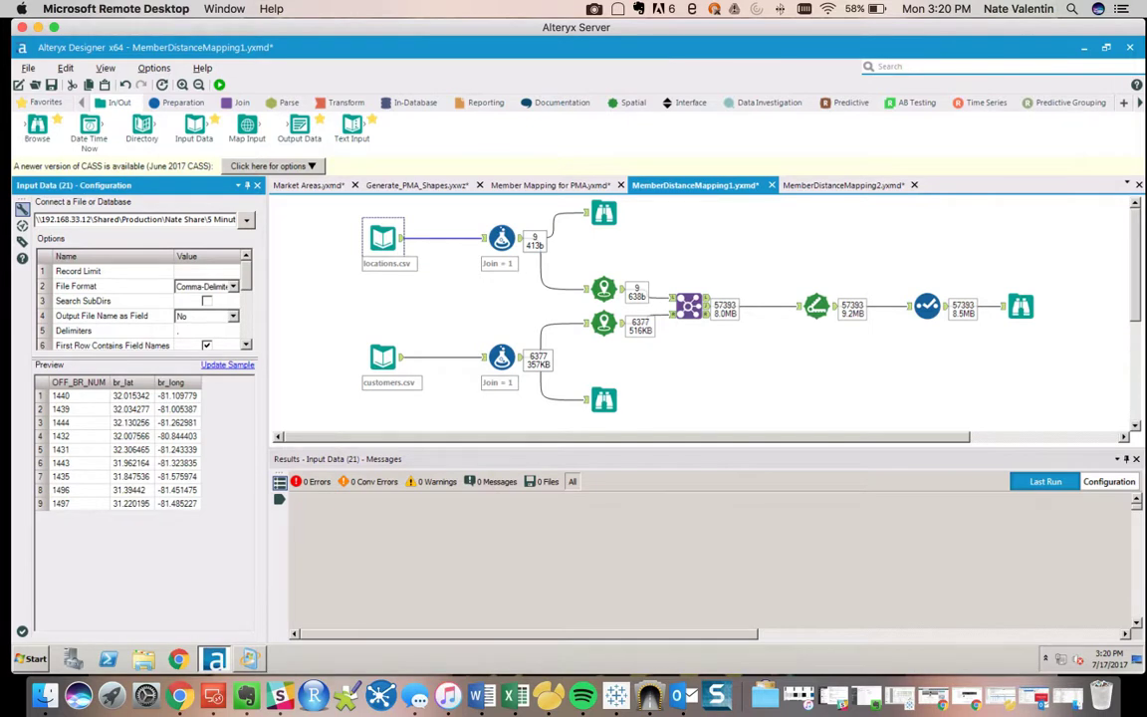
click(384, 356)
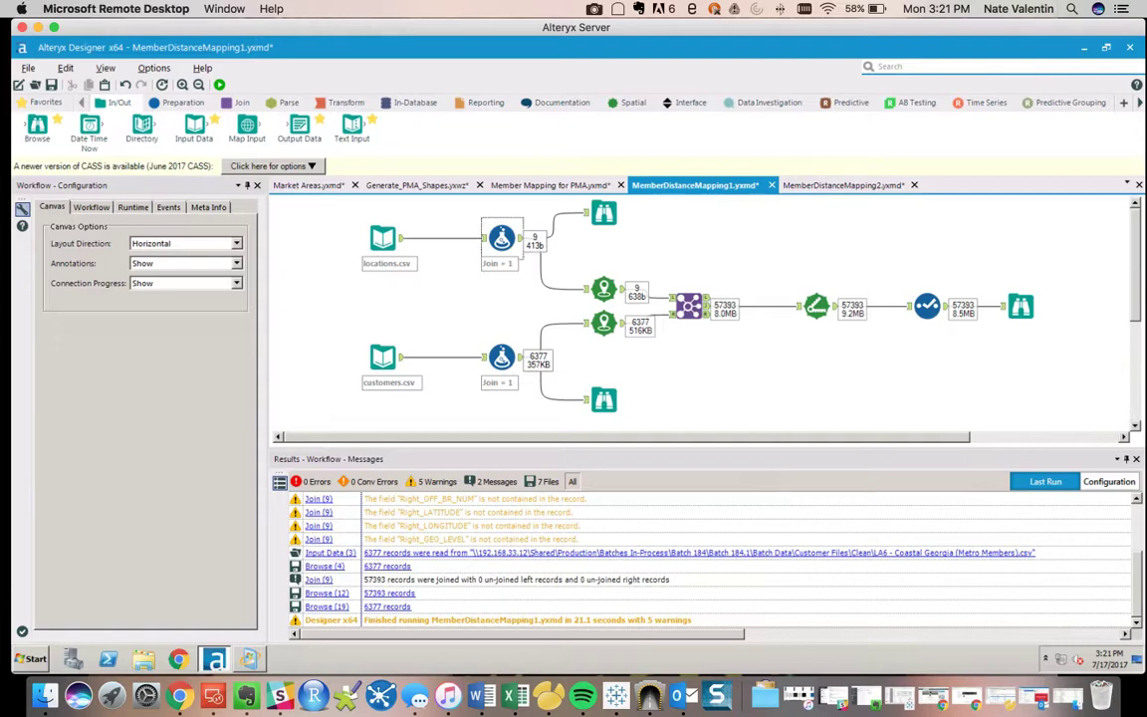
click(501, 237)
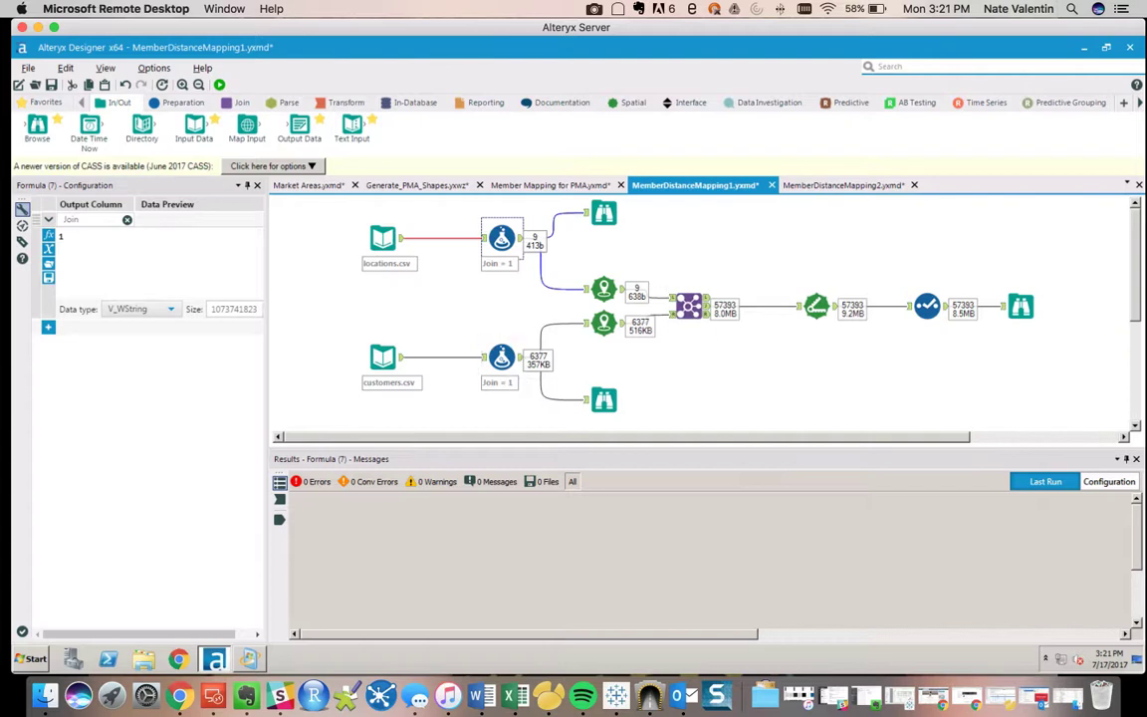
scroll(701, 314, down, 1)
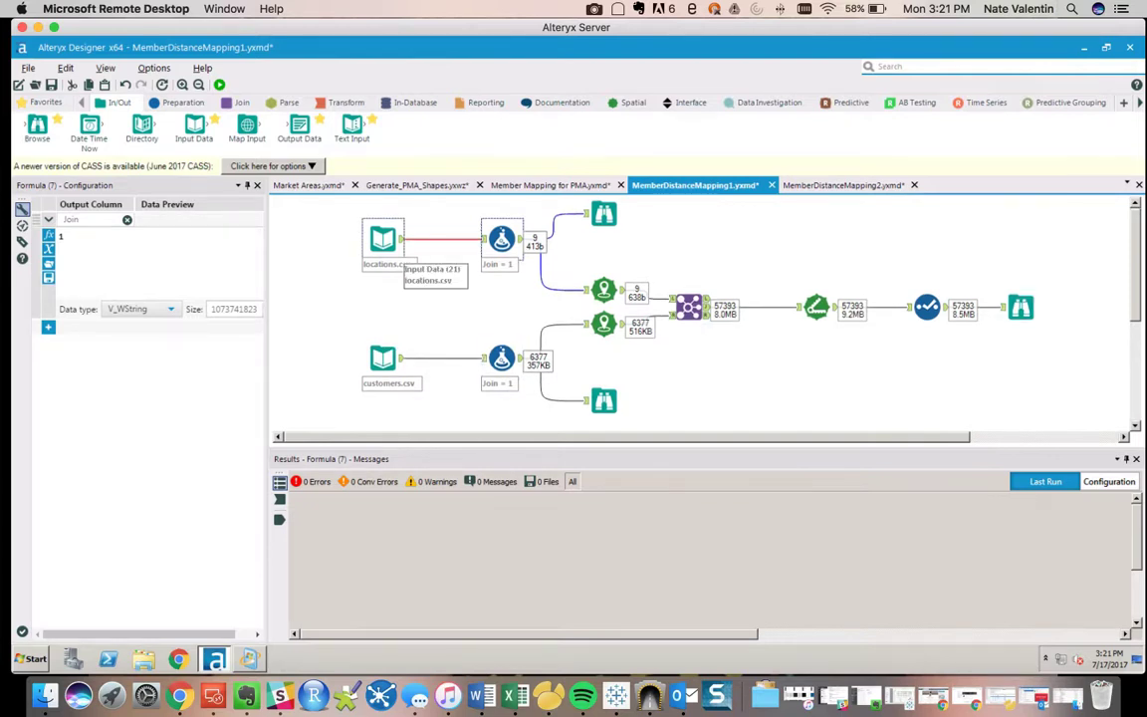
- Review the longitude and latitude fields of the locations' Create Points tool and display the Spatial tool category
click(604, 290)
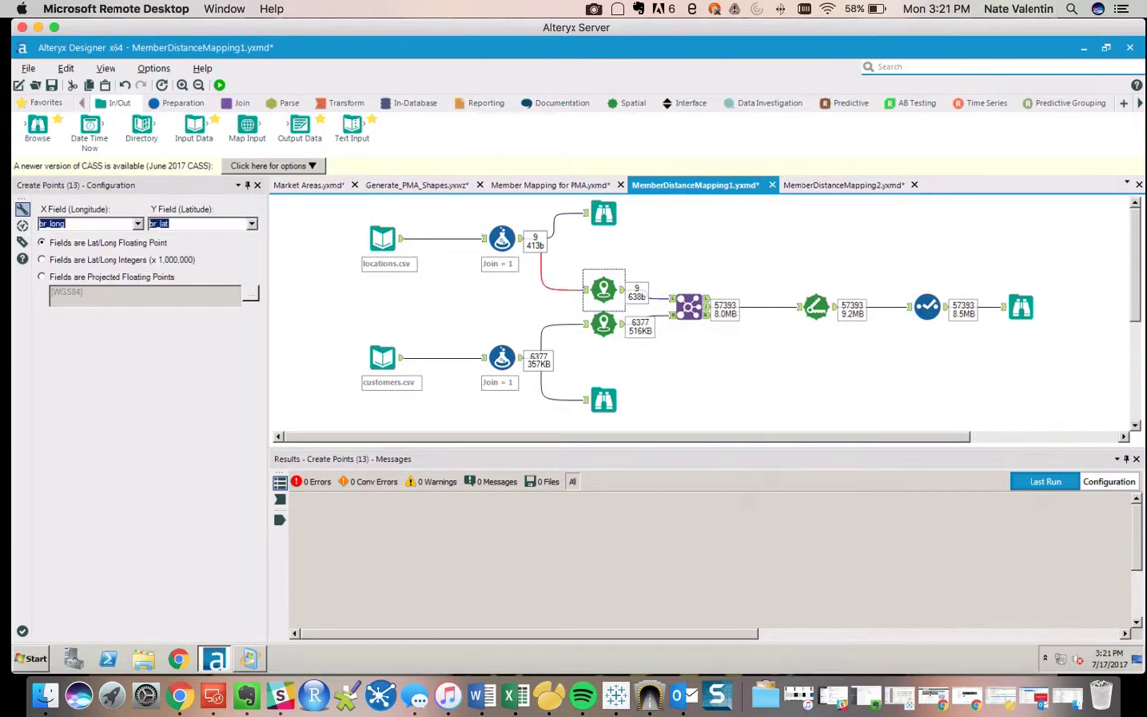
click(554, 226)
scroll(598, 101, down, 3)
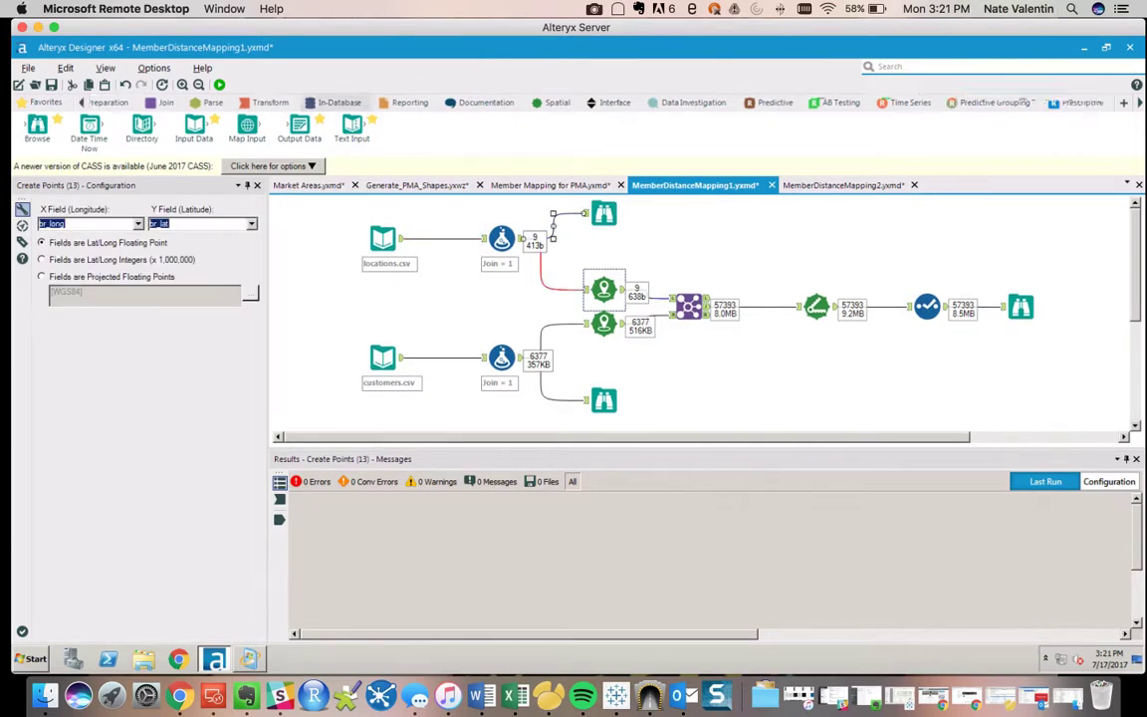
scroll(598, 102, up, 5)
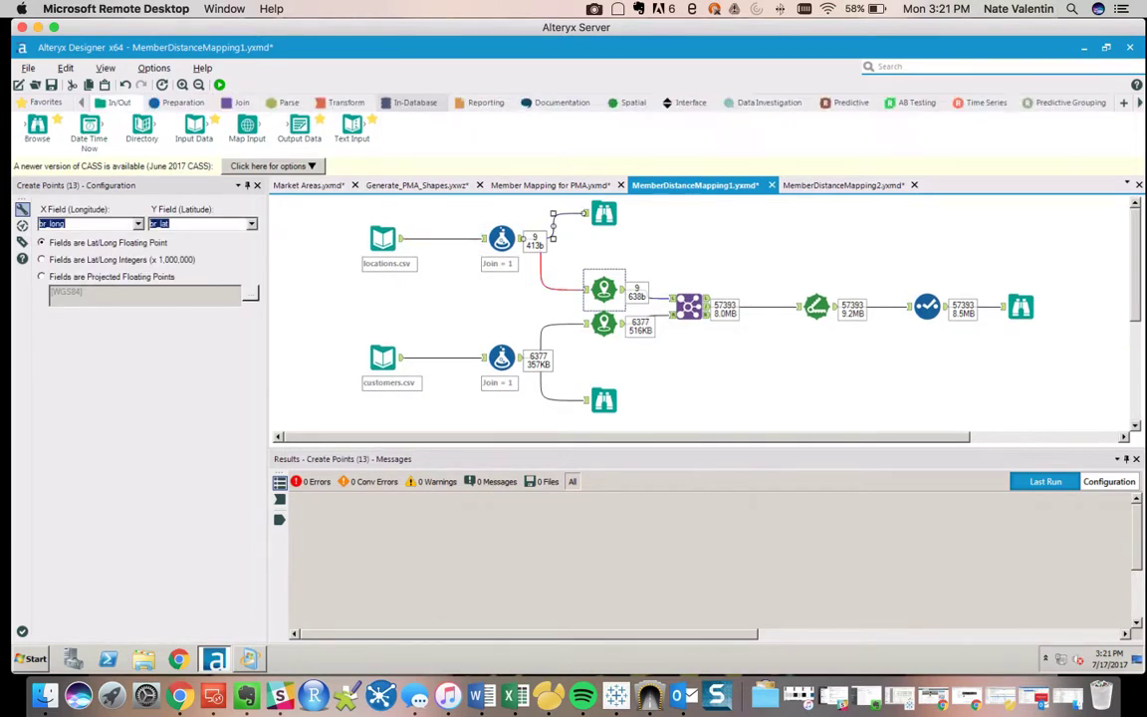
click(633, 102)
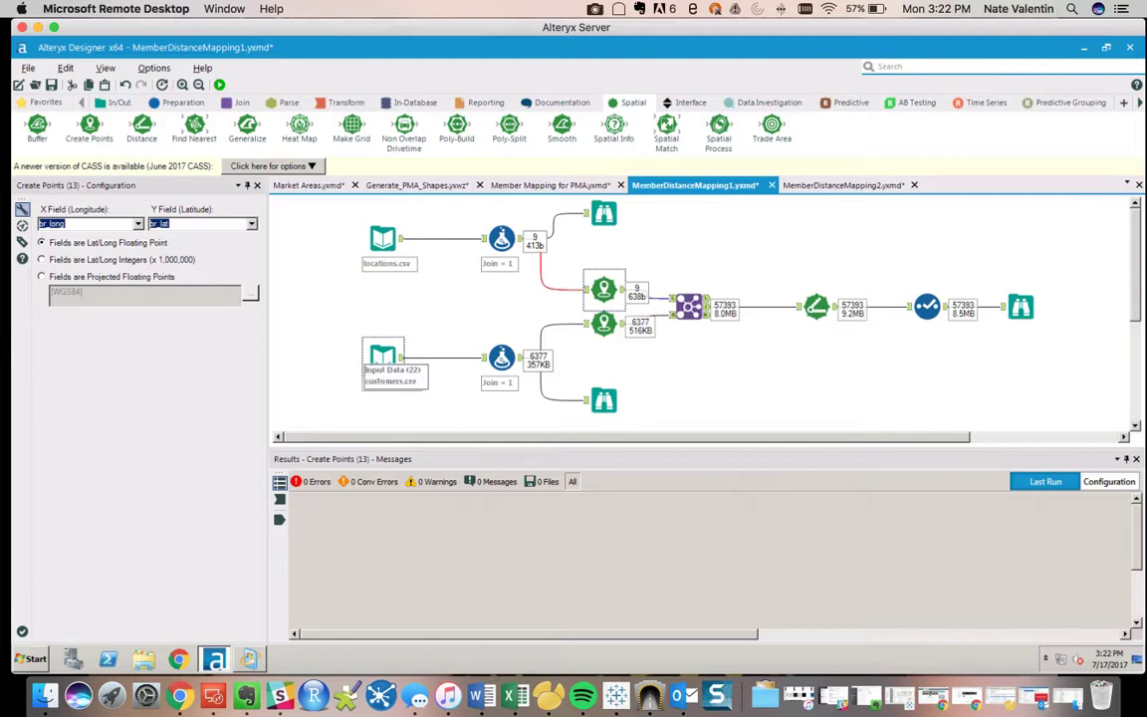
- Examine the Join tool's configuration and its joined output records, including the branch centroid of the first record
click(689, 306)
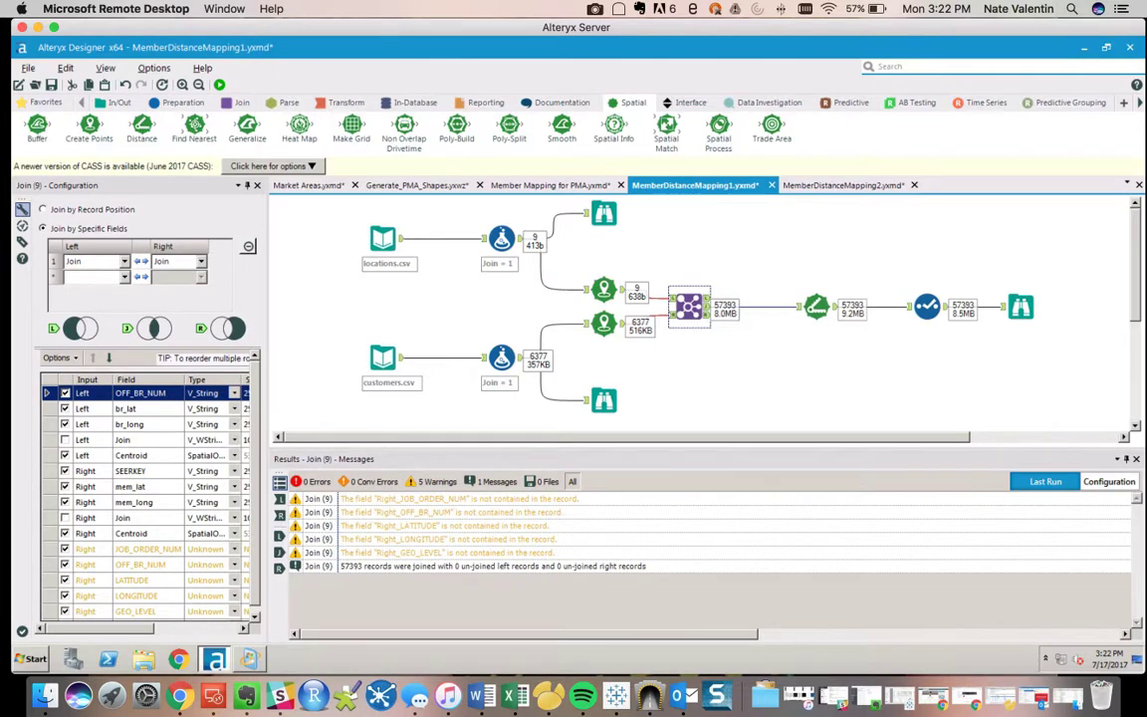
scroll(697, 309, right, 2)
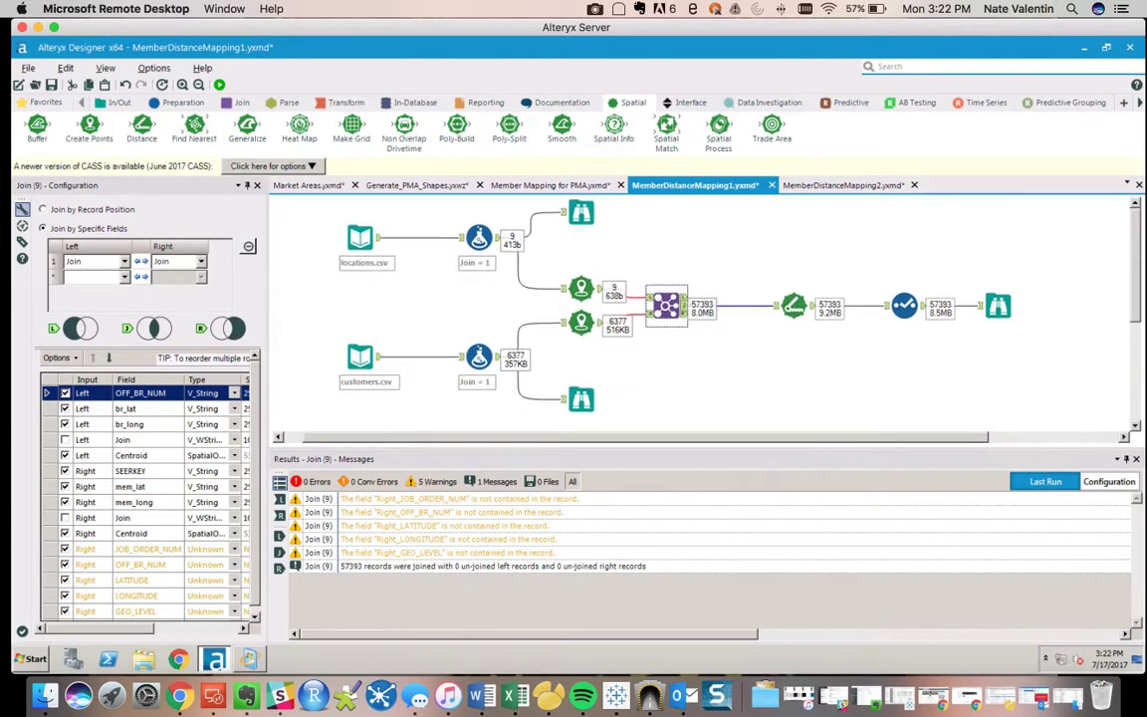
click(684, 307)
scroll(617, 563, down, 8)
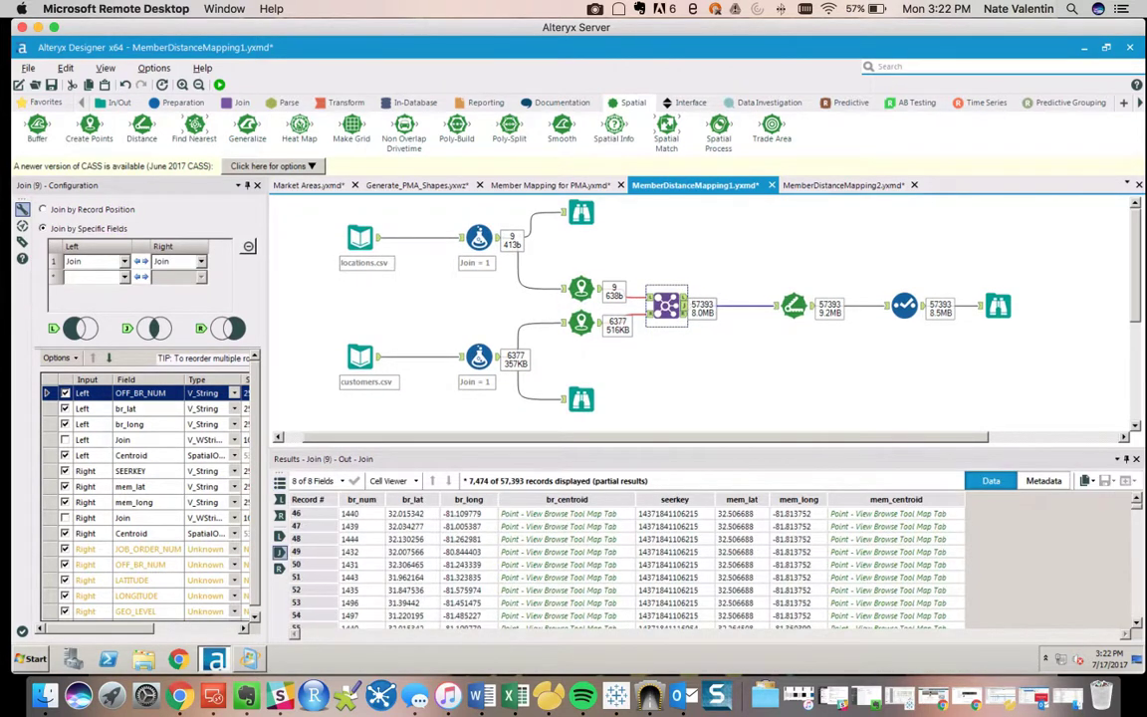
scroll(618, 563, up, 8)
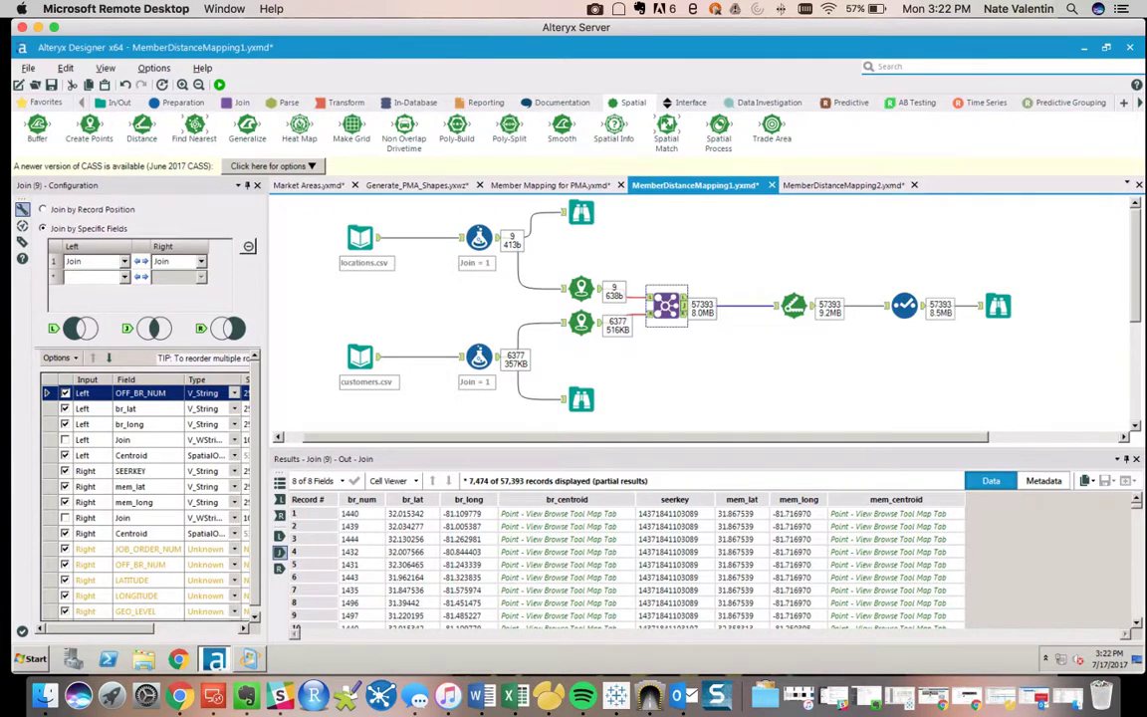
click(567, 513)
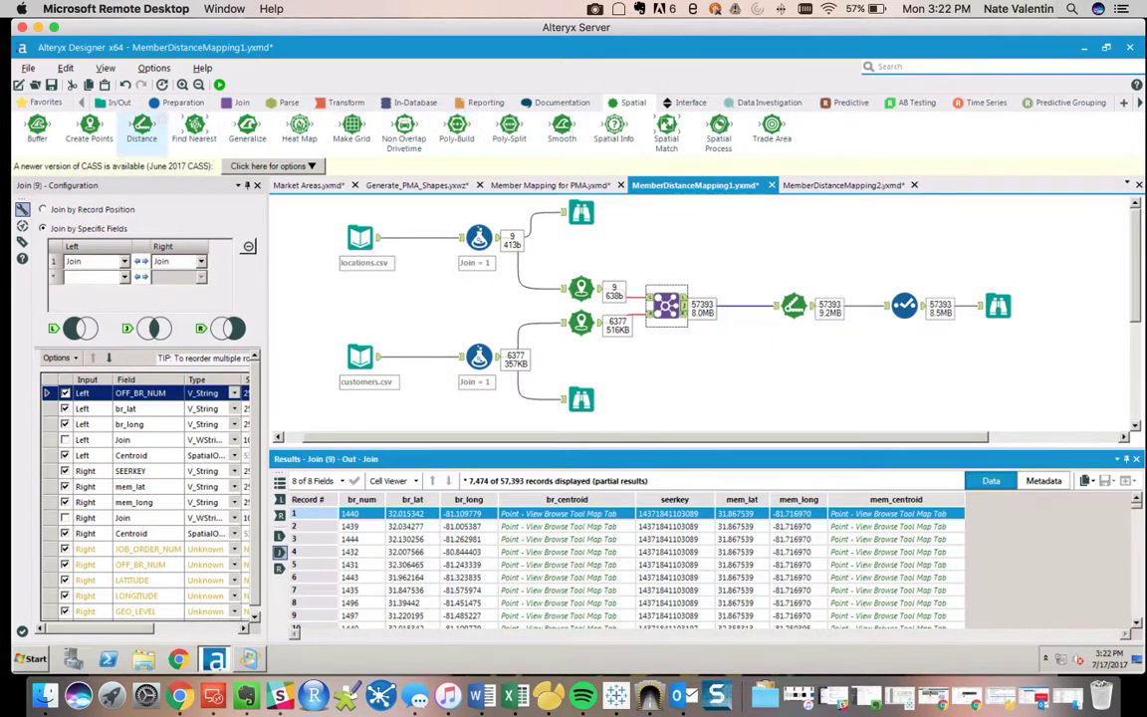
- Review the Distance tool's drivetime settings and the final Browse data, enlarging the results area to show more records
click(794, 307)
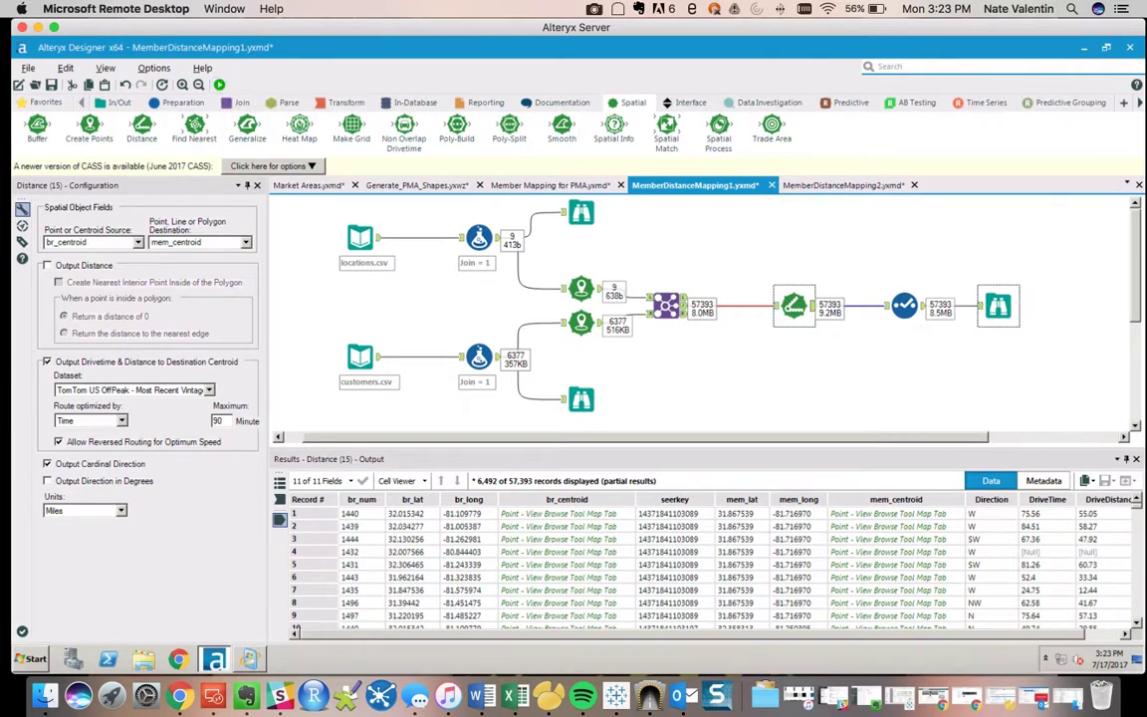
click(998, 307)
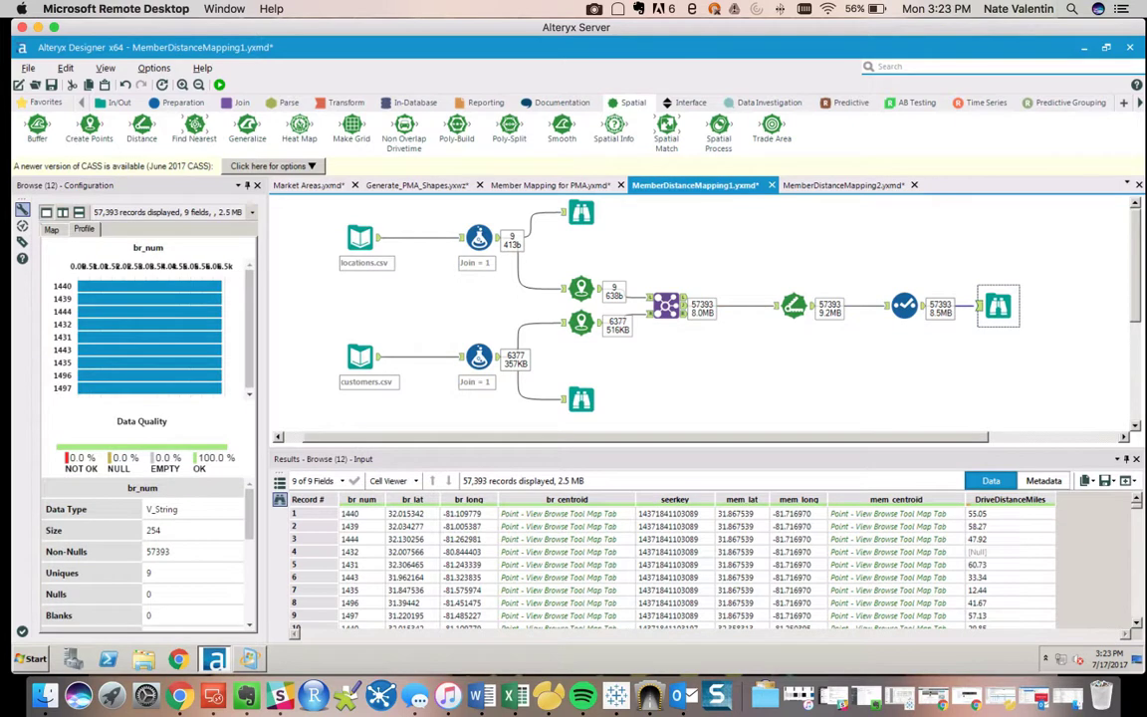
drag(699, 448, 700, 414)
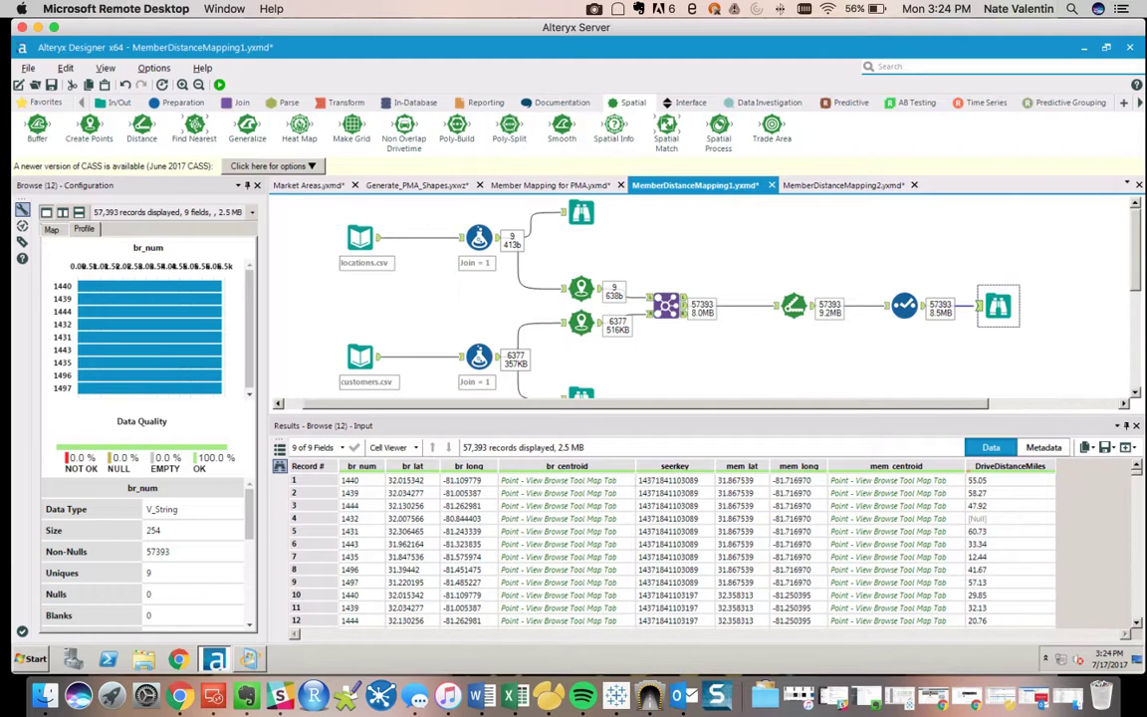
- Switch to the MemberDistanceMapping2 workflow and examine the Member_DriveDistance_1.yxdb input preview through the DriveDistanceMiles column
key(ctrl+Tab)
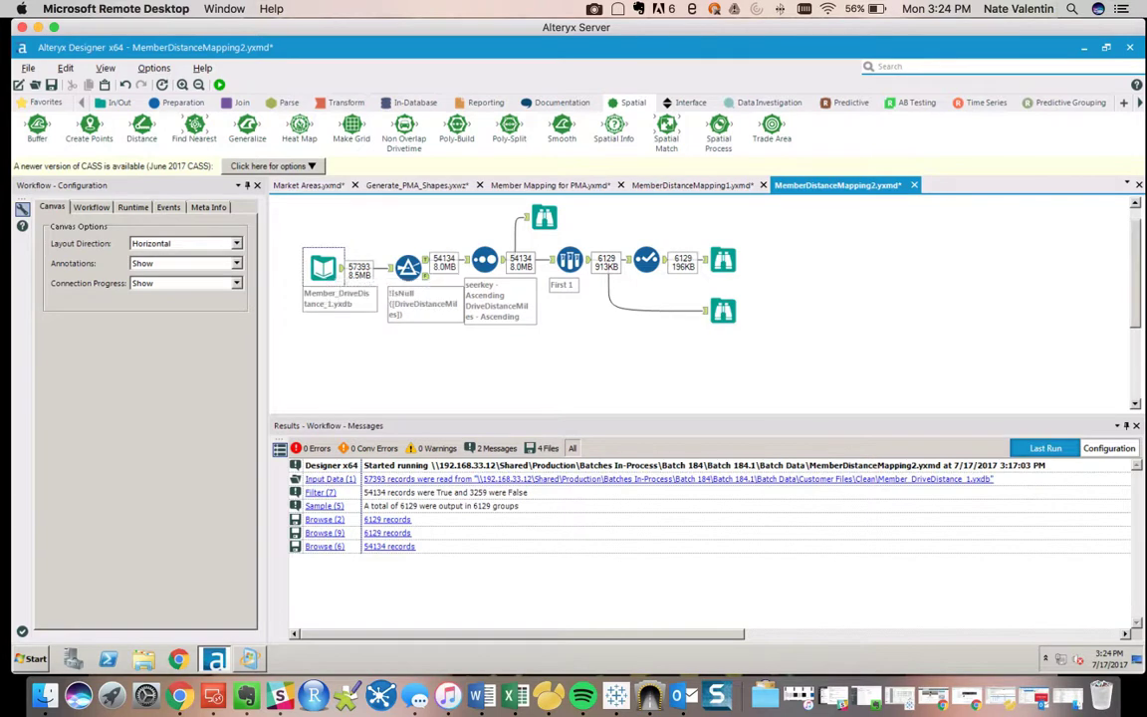
click(322, 267)
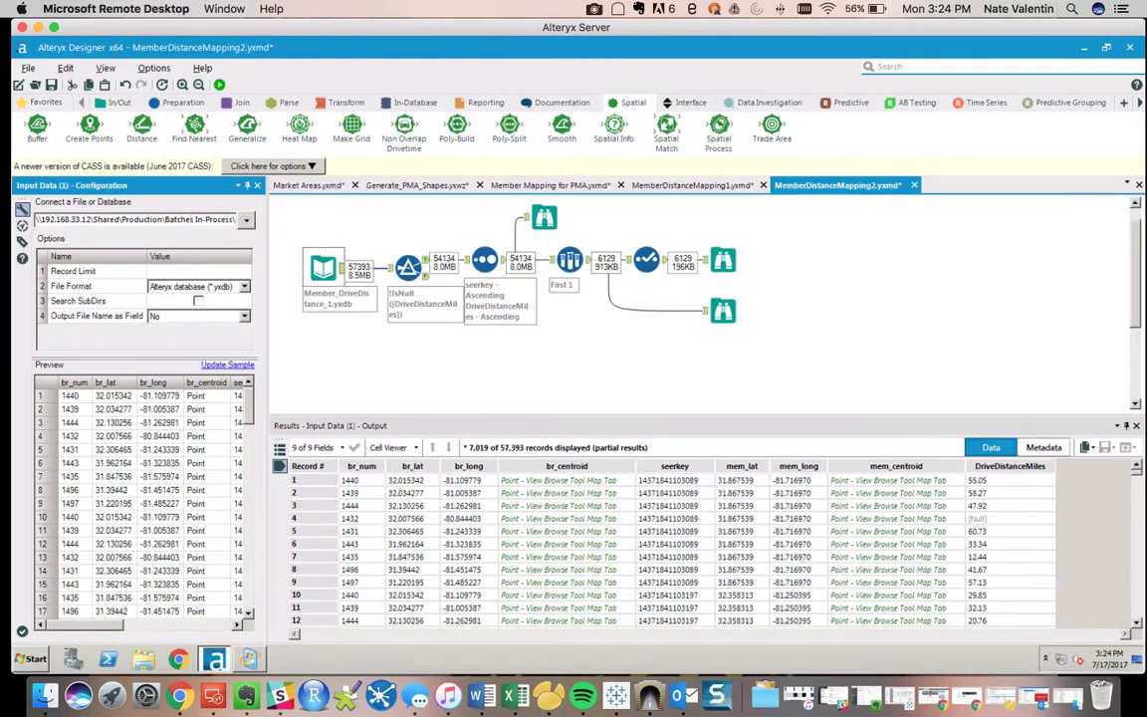
drag(263, 298, 500, 298)
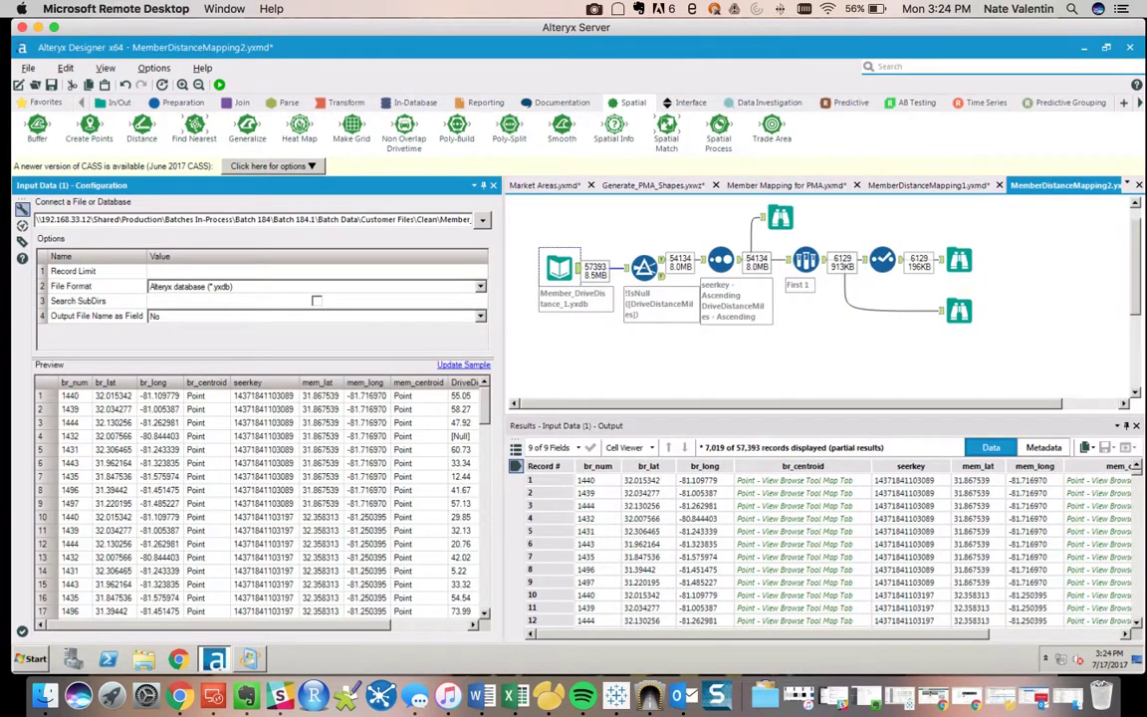
click(367, 611)
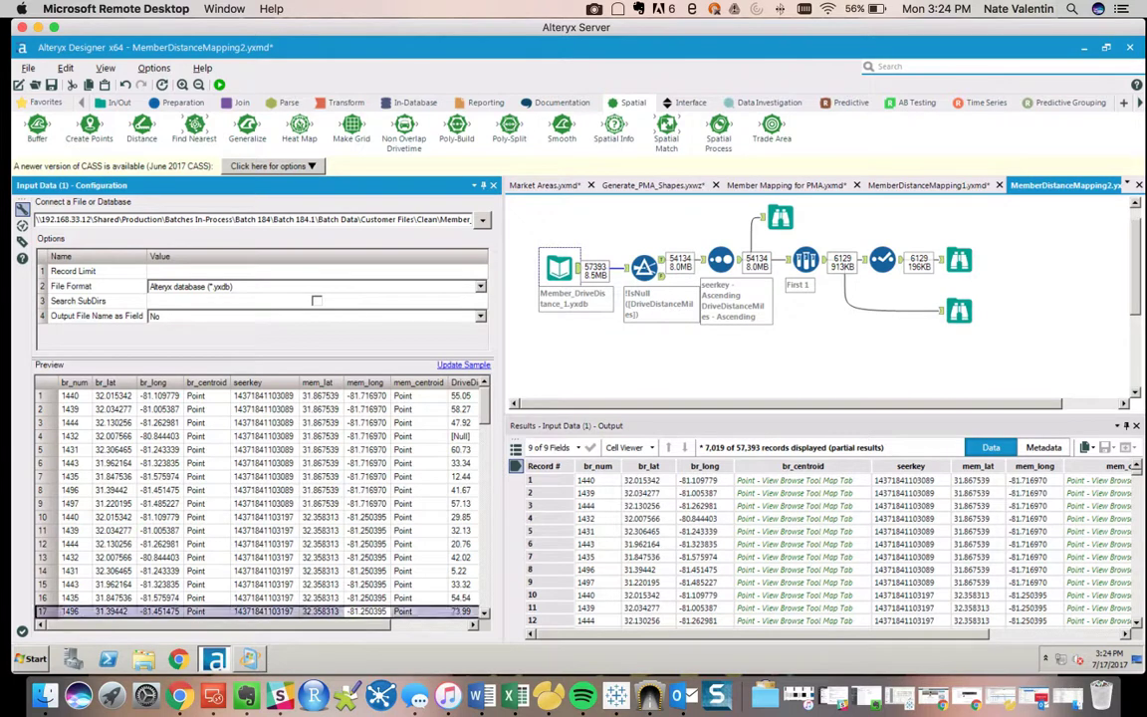
drag(218, 624, 296, 624)
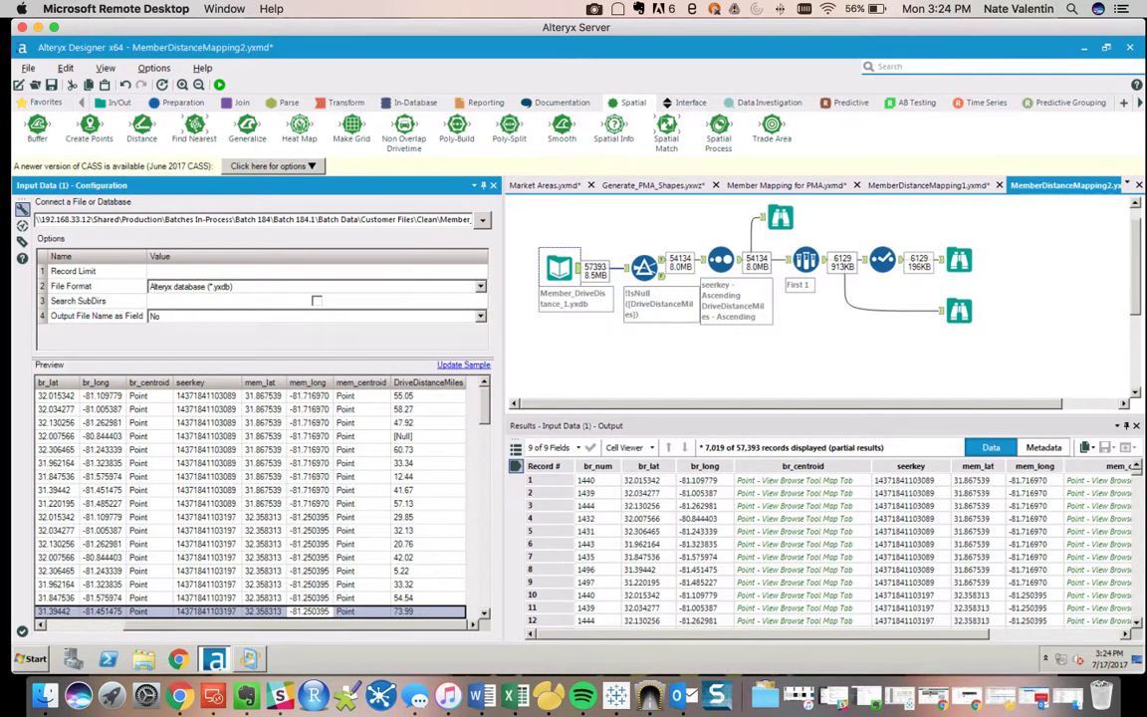
drag(500, 299, 371, 299)
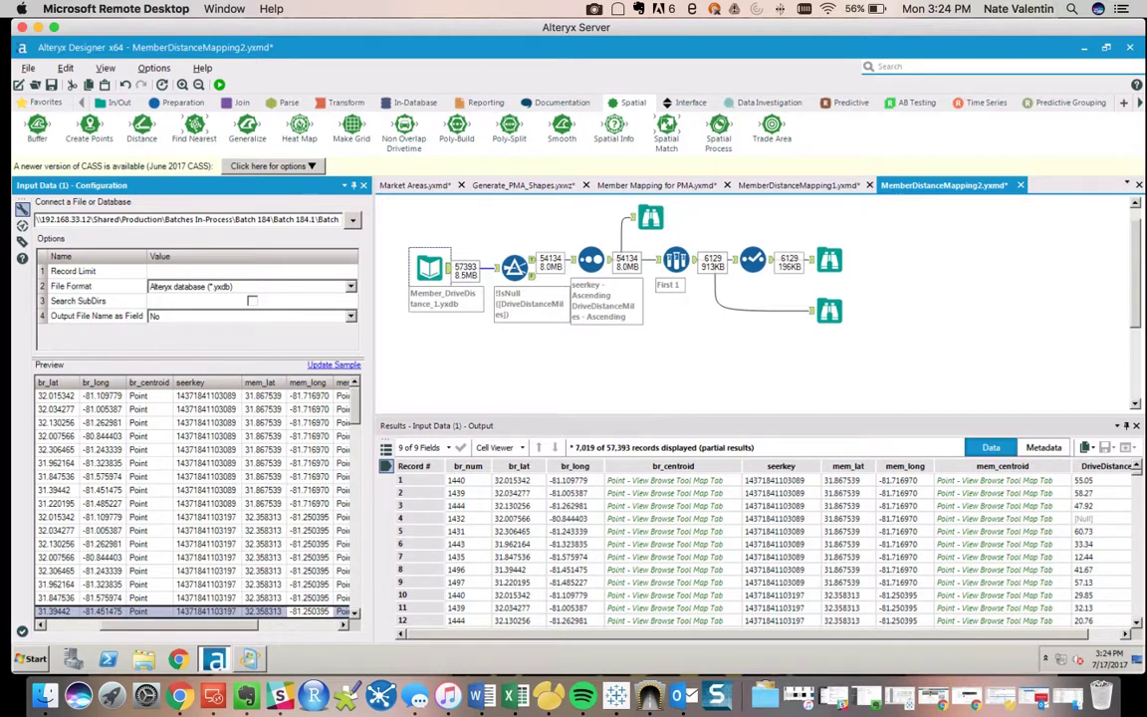
- Return to the MemberDistanceMapping1 workflow and recheck the locations' Create Points tool and the Distance tool's configuration
click(797, 185)
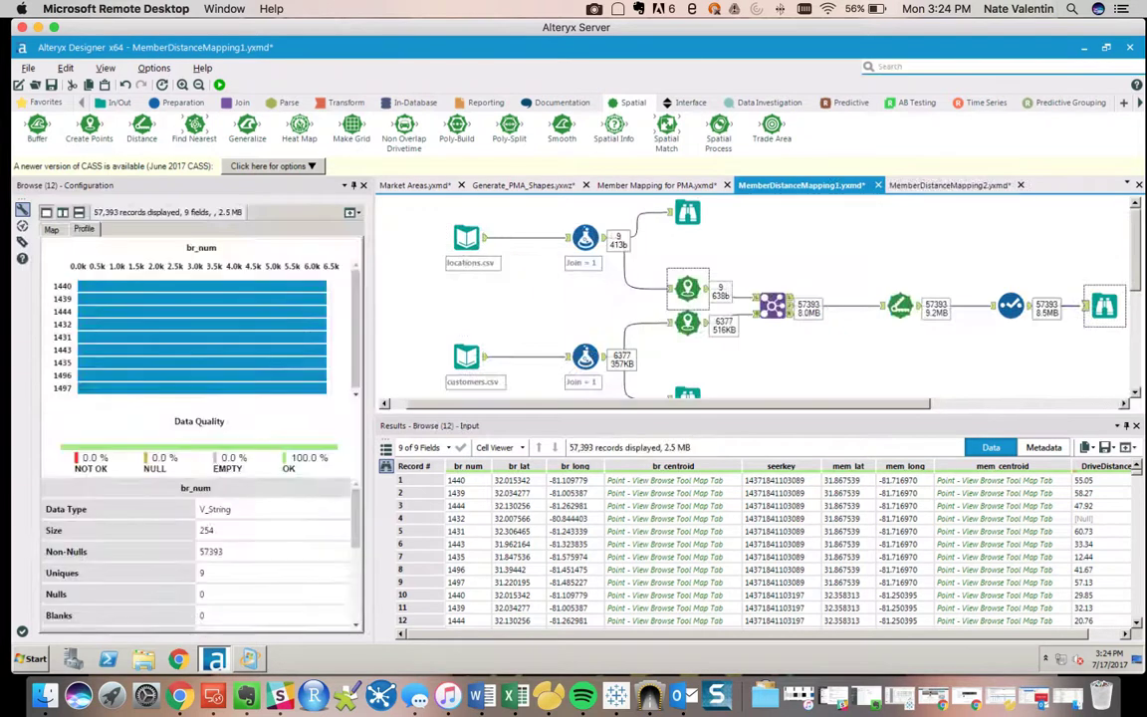
click(687, 288)
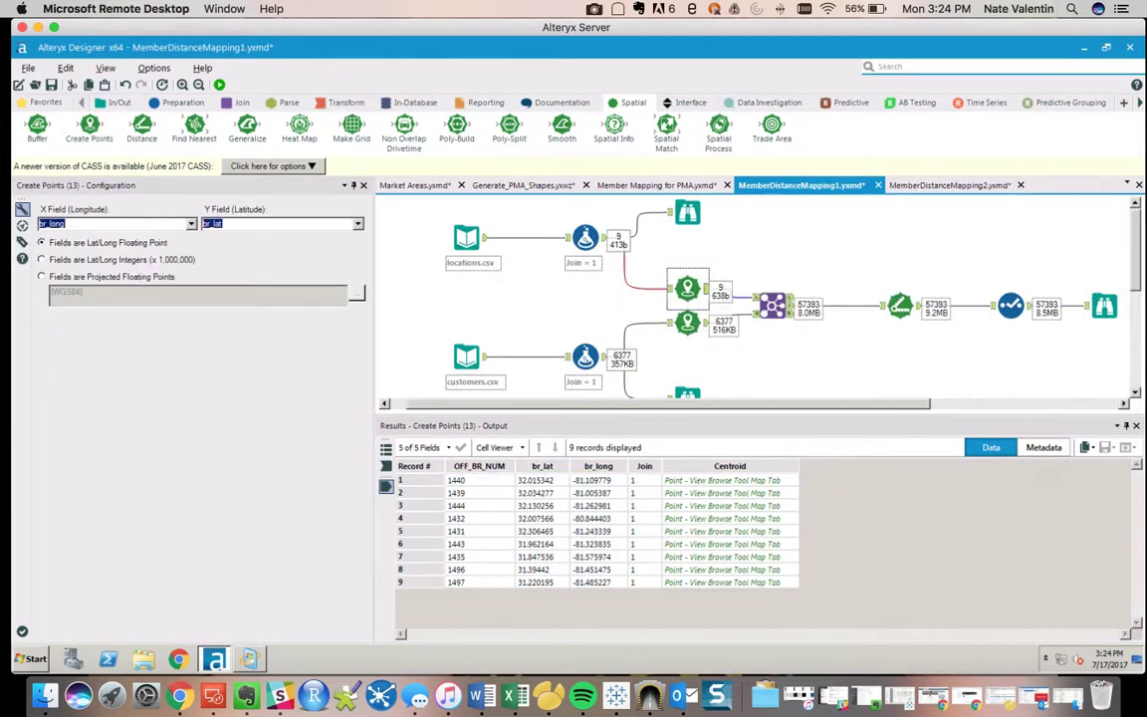
click(900, 305)
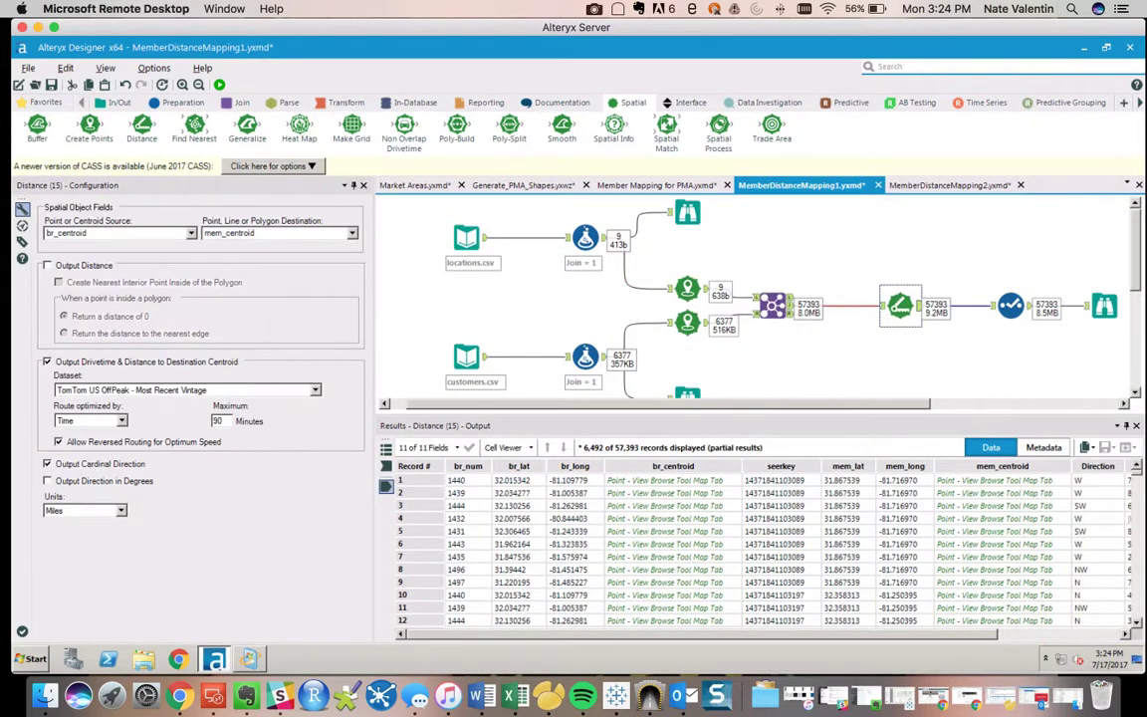
- In MemberDistanceMapping2, review the Sort tool and its Browse output, checking the first seerkey's records and the drive distance of its first record
key(ctrl+Tab)
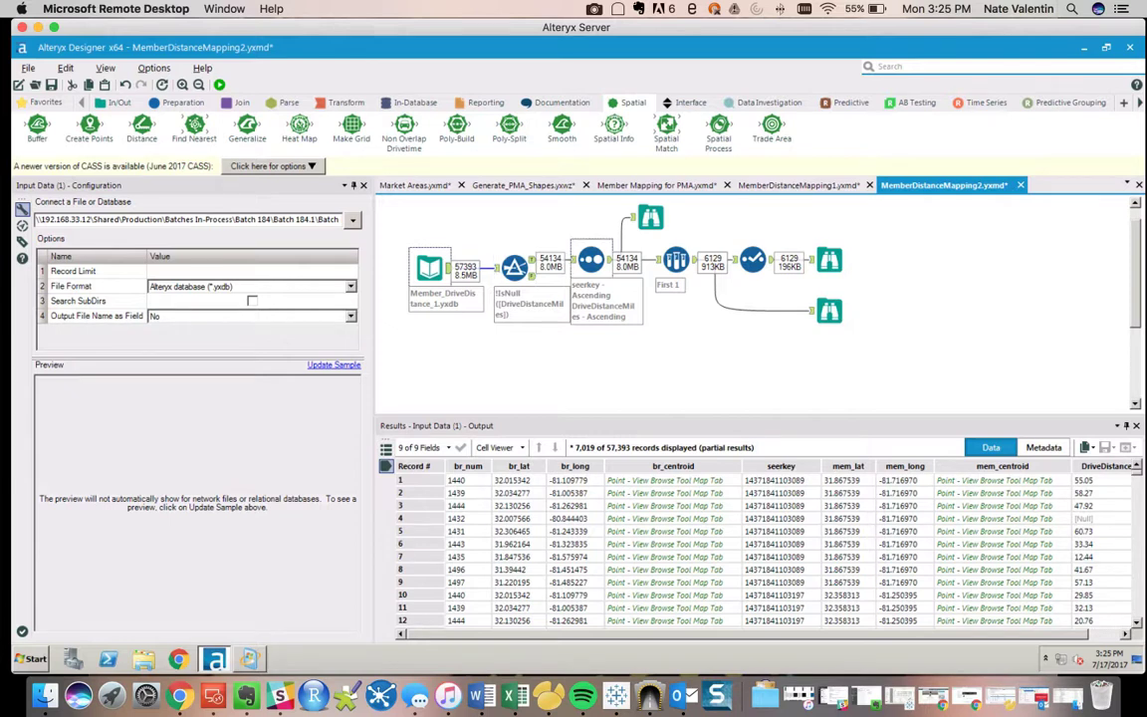
click(591, 260)
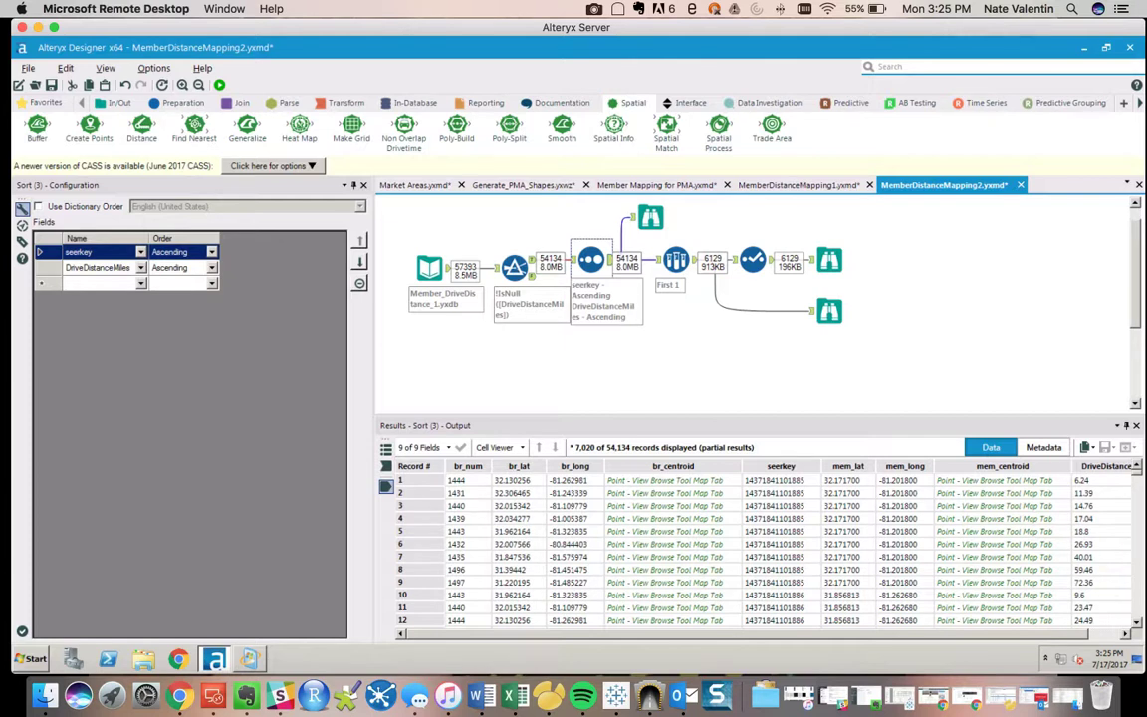
click(650, 217)
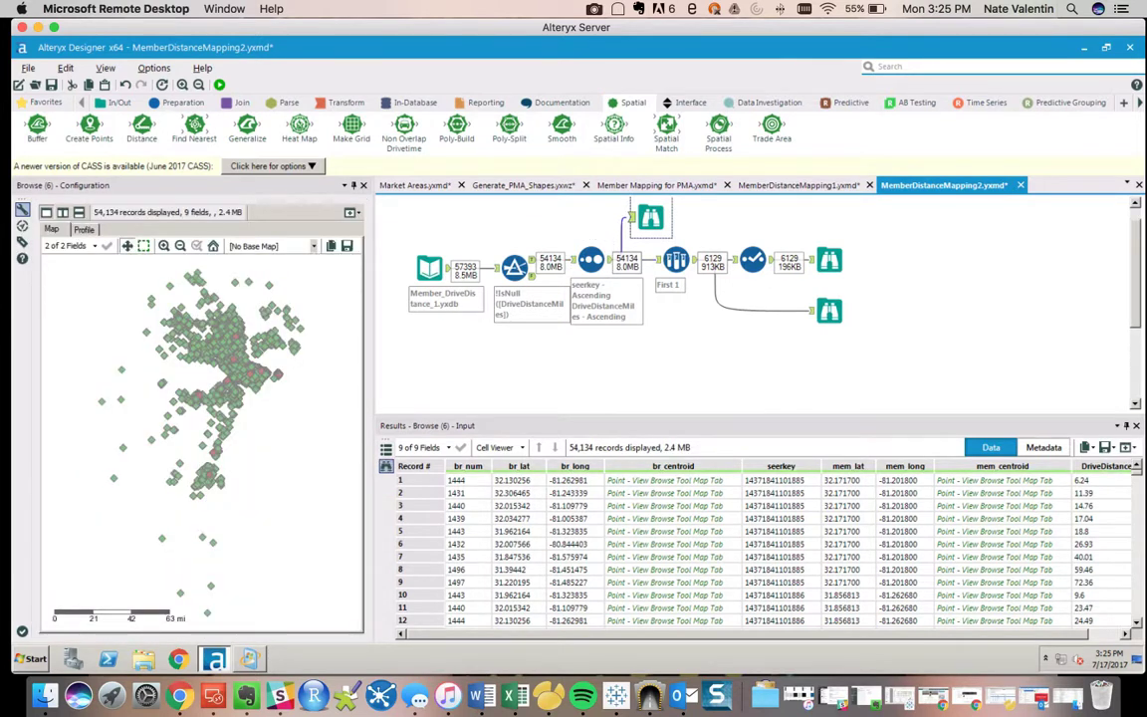
drag(782, 480, 782, 582)
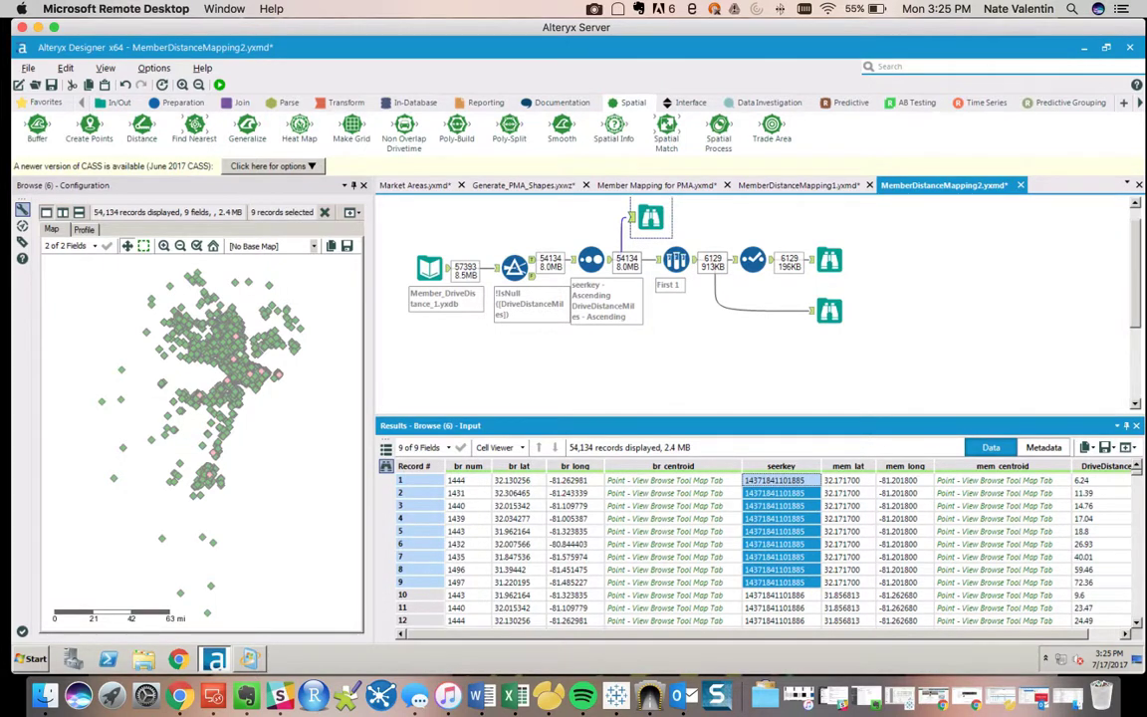
click(1101, 480)
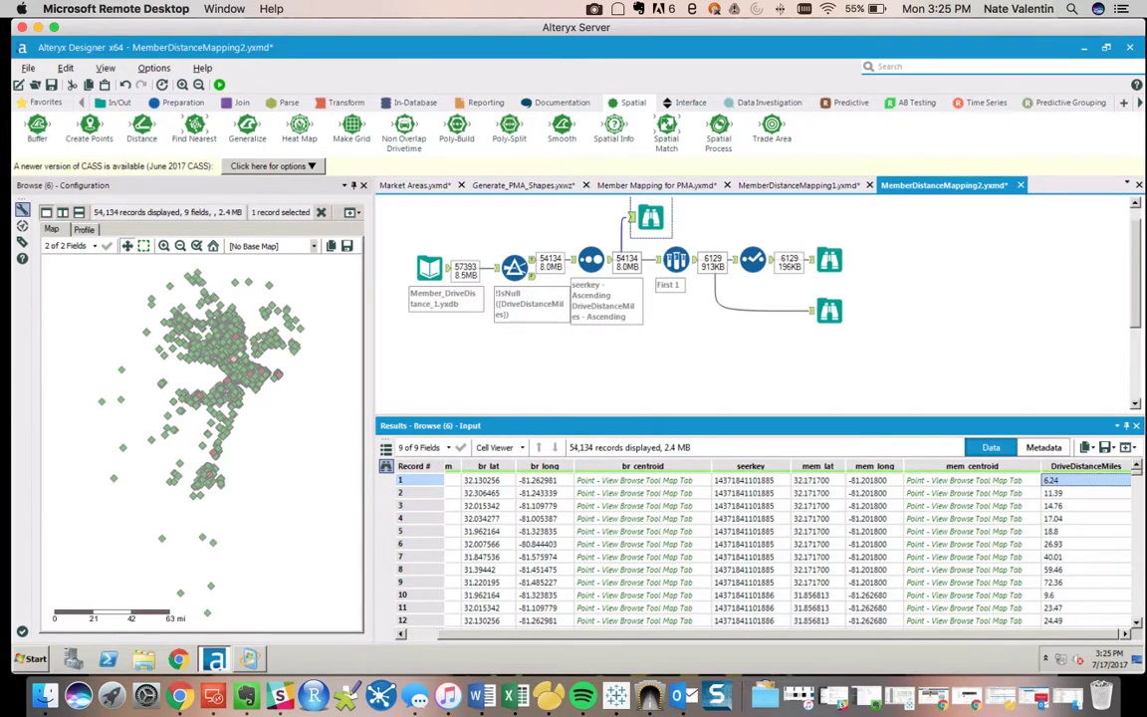
click(418, 480)
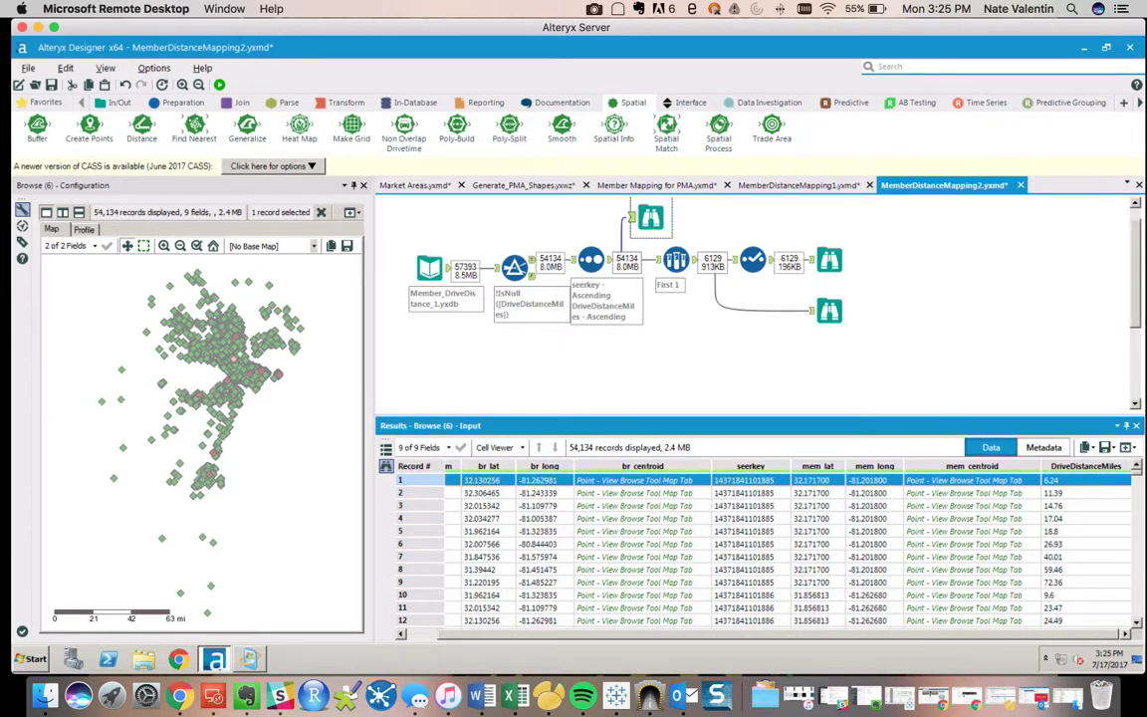
- Examine the Sample tool's record and grouping settings, its Preparation category, and its output with one record per seerkey
click(677, 261)
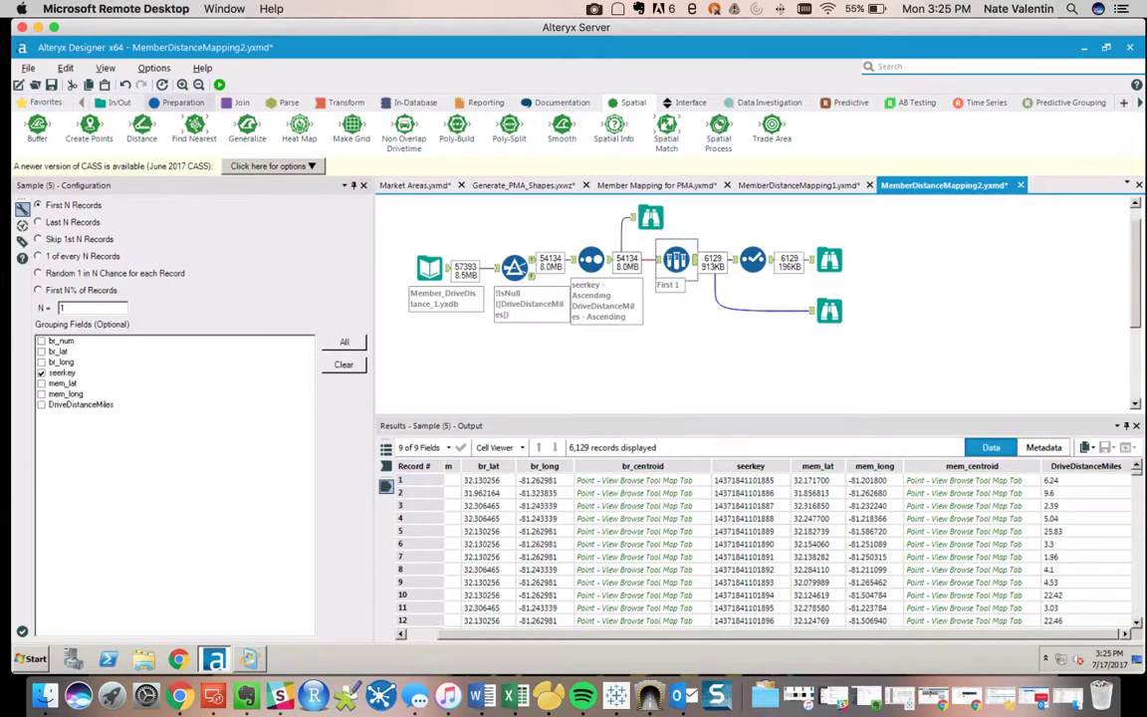
click(182, 101)
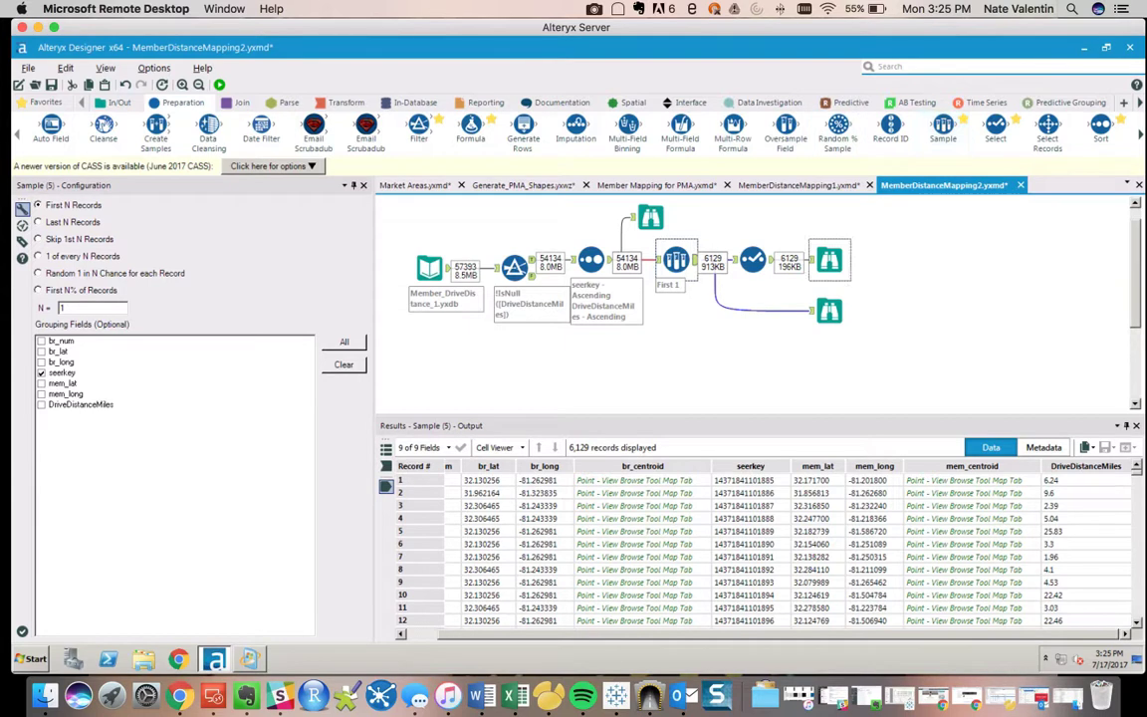
scroll(610, 103, down, 3)
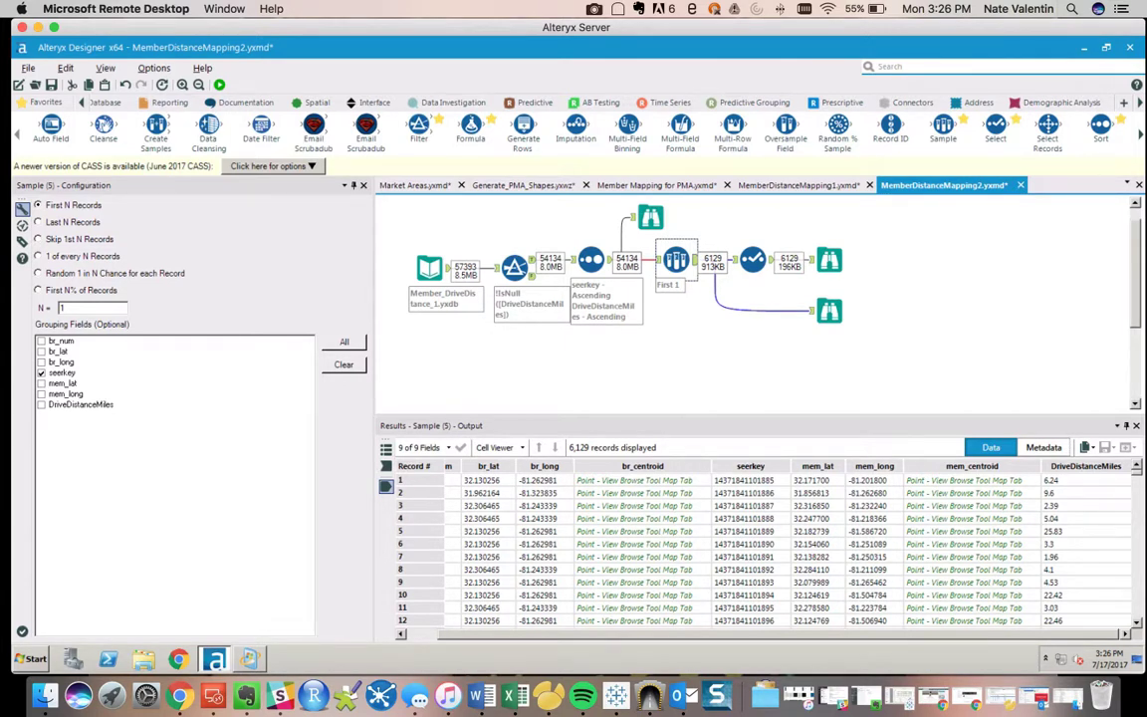
scroll(759, 542, left, 1)
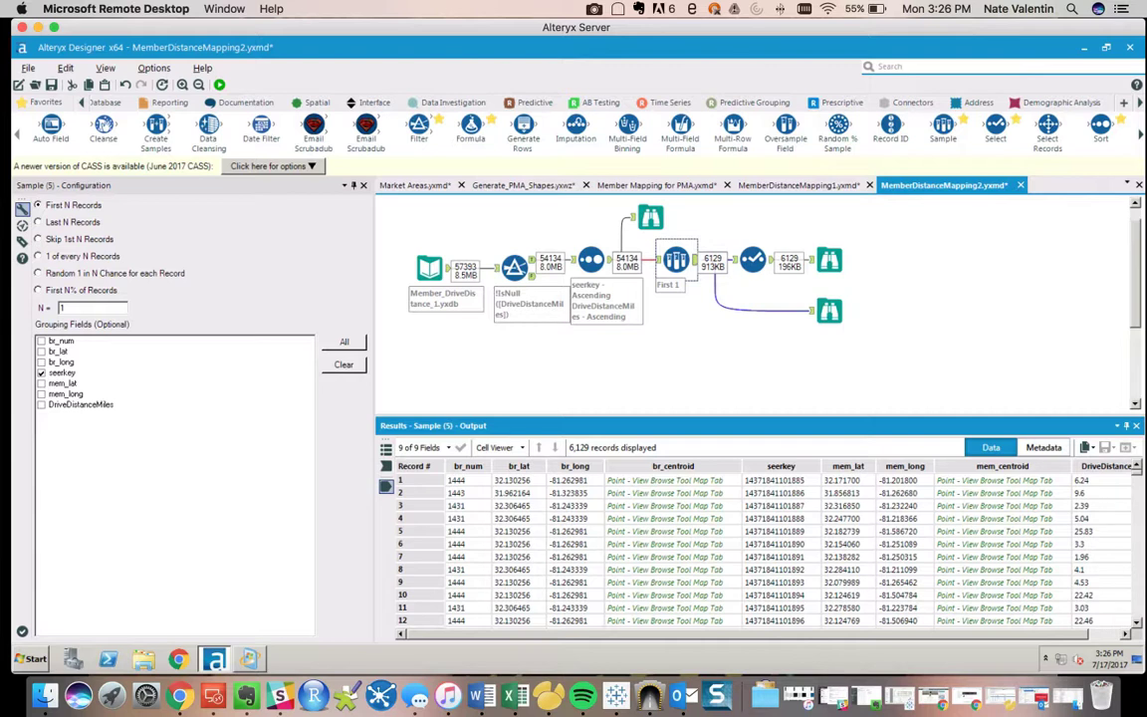
- Review the sampled records in the Browse tool after Sample through the DriveDistanceMiles column, and compare them with the Sort tool's Browse output
scroll(757, 547, down, 3)
click(830, 311)
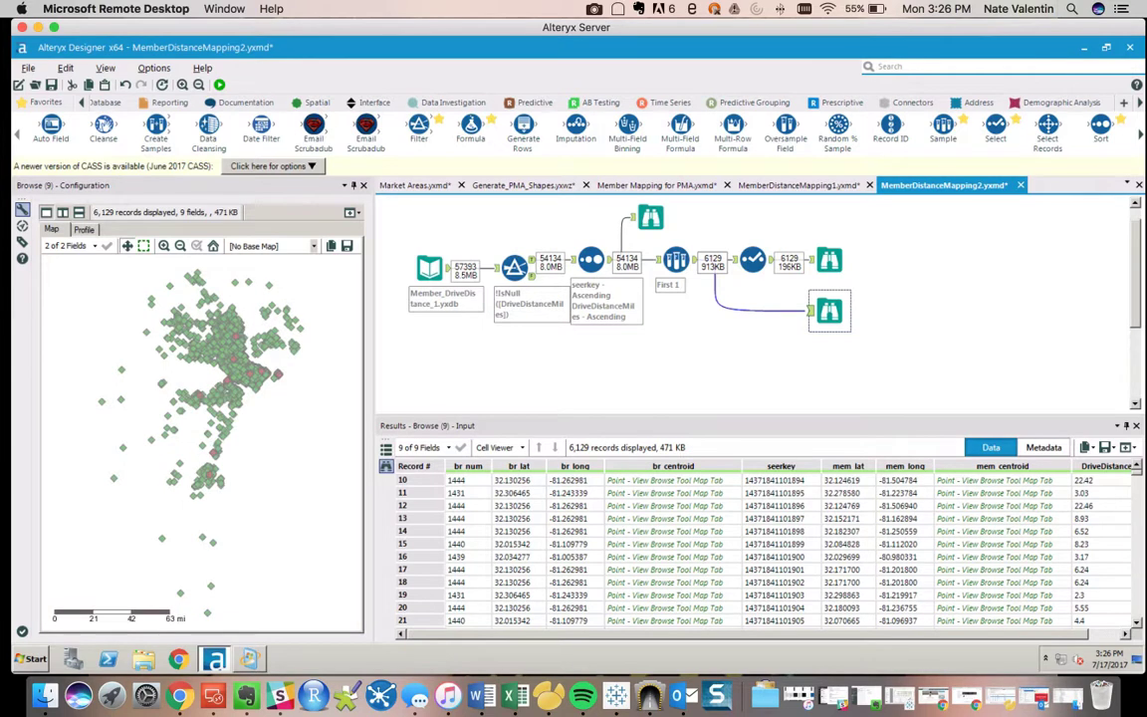
scroll(757, 548, up, 3)
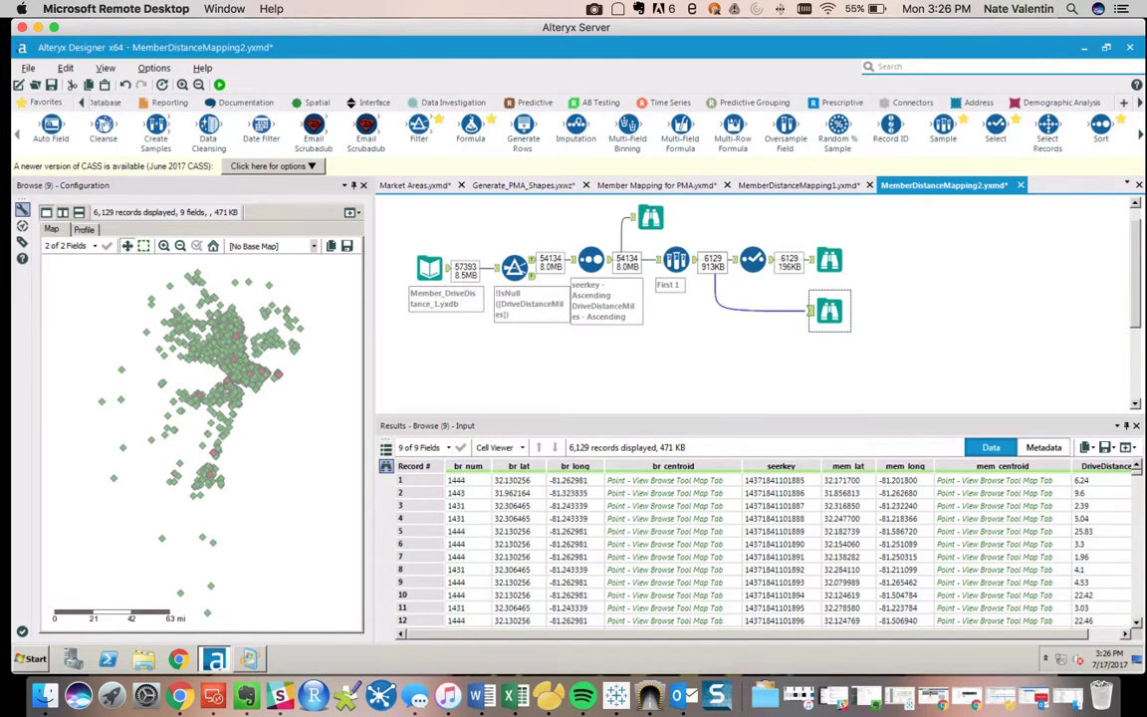
click(418, 480)
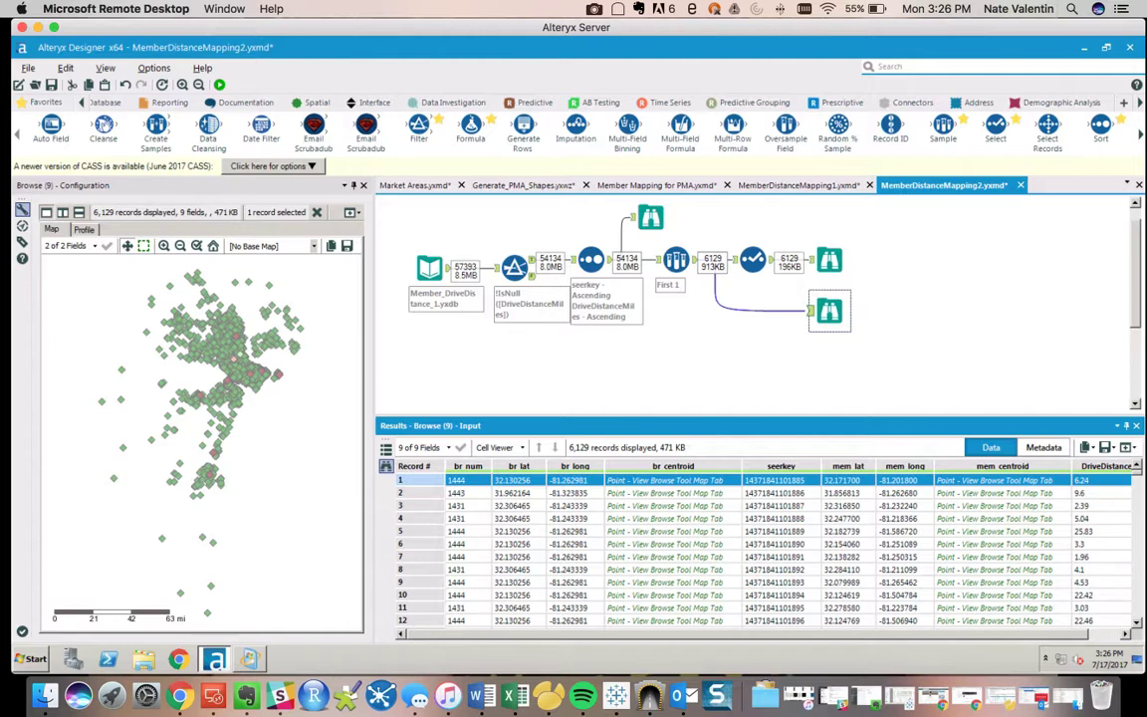
scroll(757, 543, right, 1)
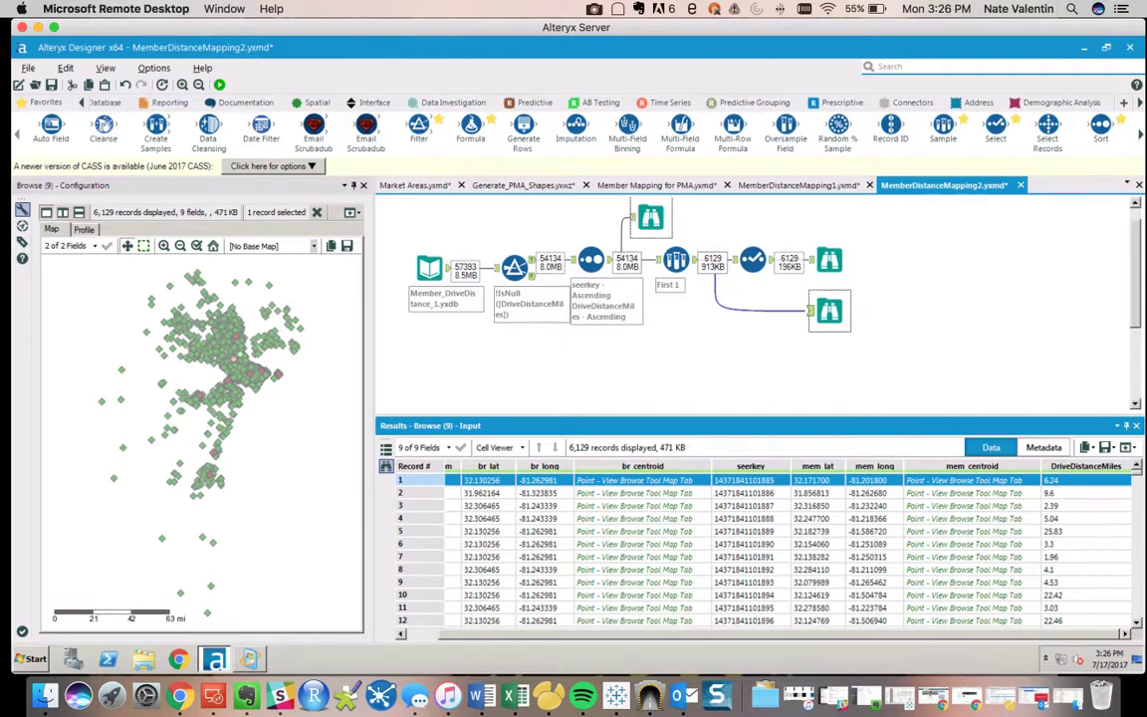
click(648, 219)
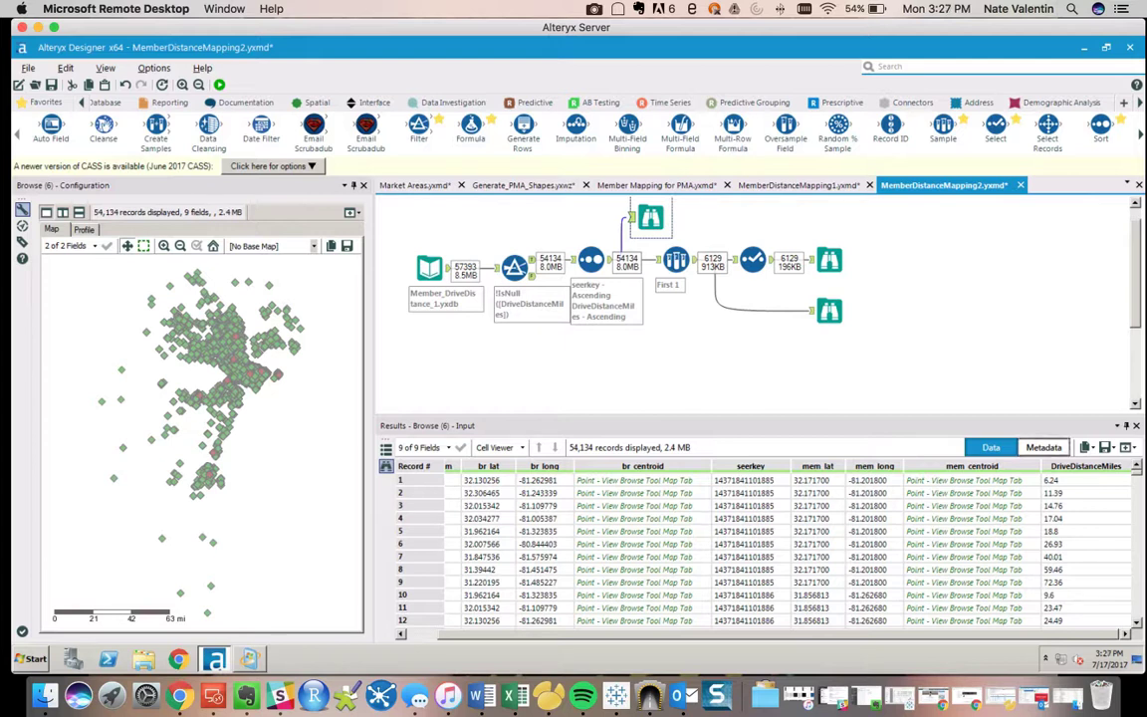
- Examine the seerkey and br_num profiles in the Browse tool after Select, and return to the MemberDistanceMapping1 workflow
click(829, 260)
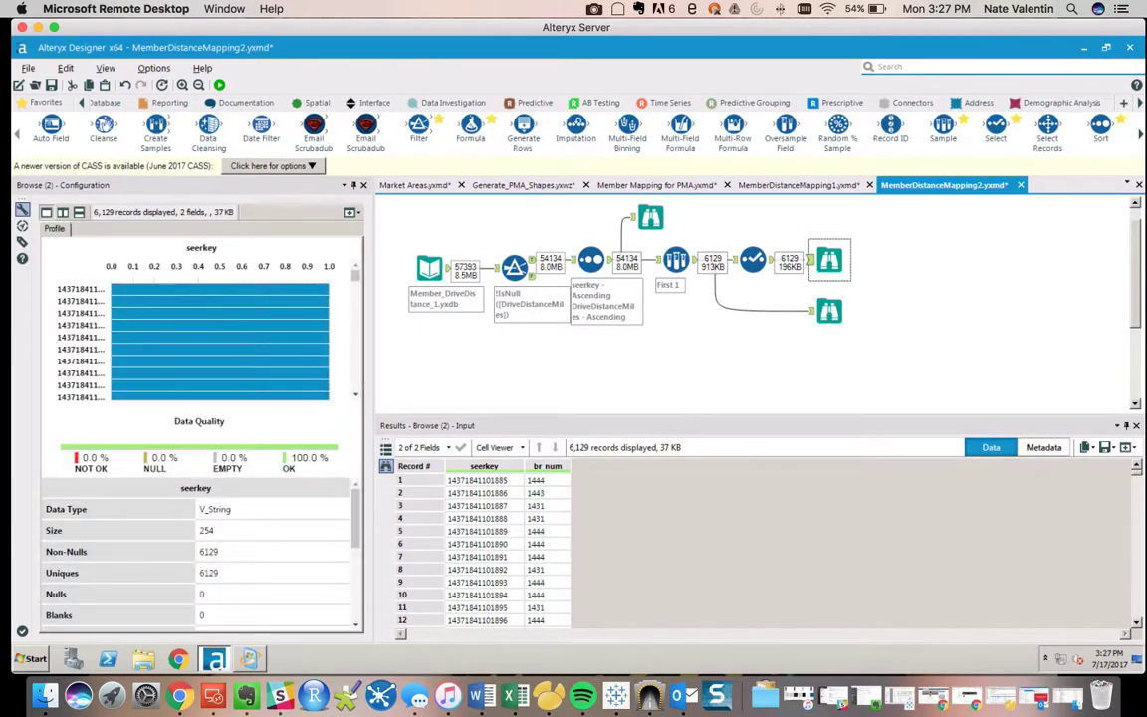
click(483, 480)
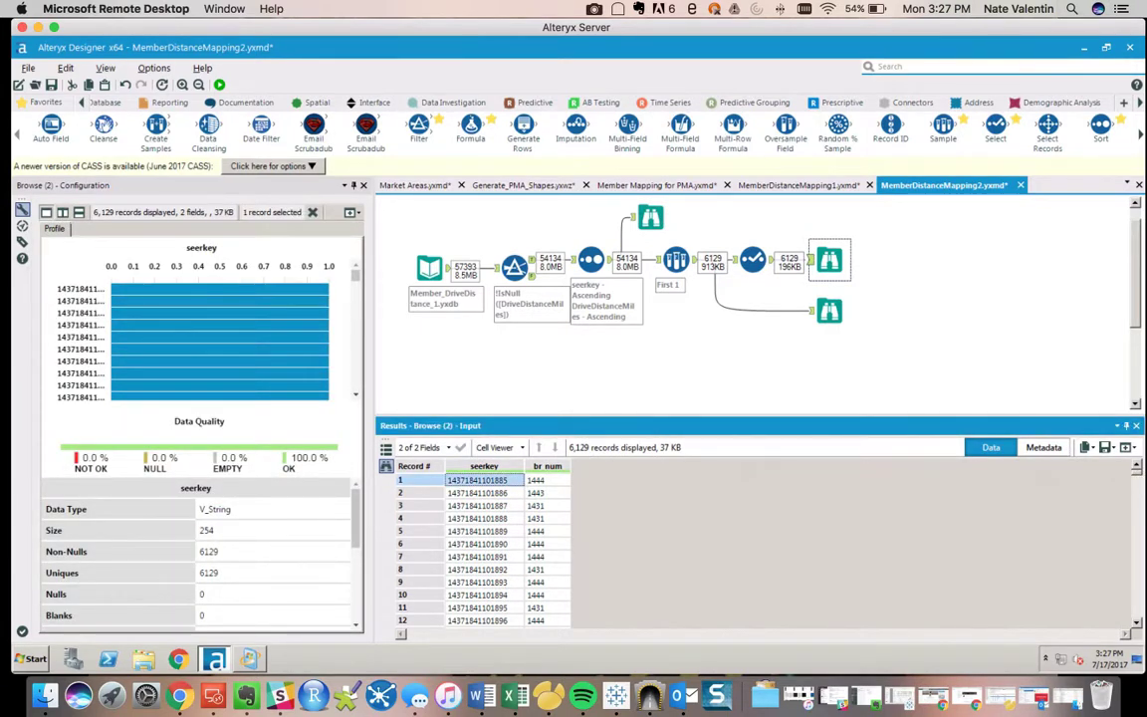
click(547, 480)
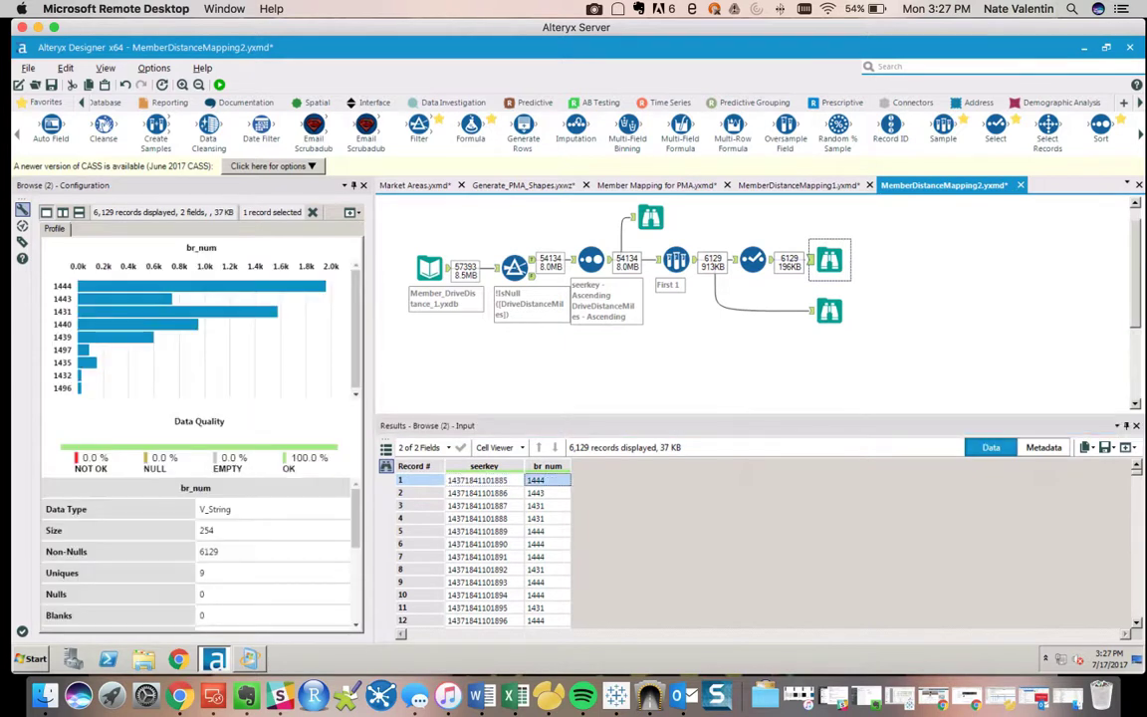
click(798, 185)
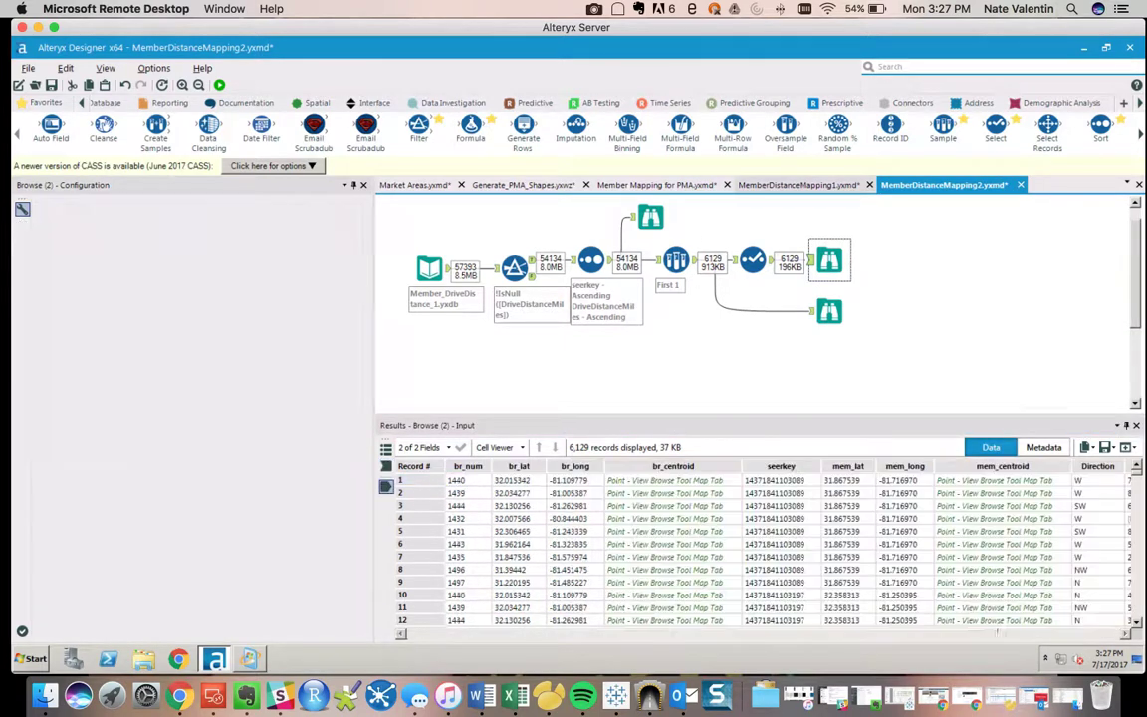
click(798, 185)
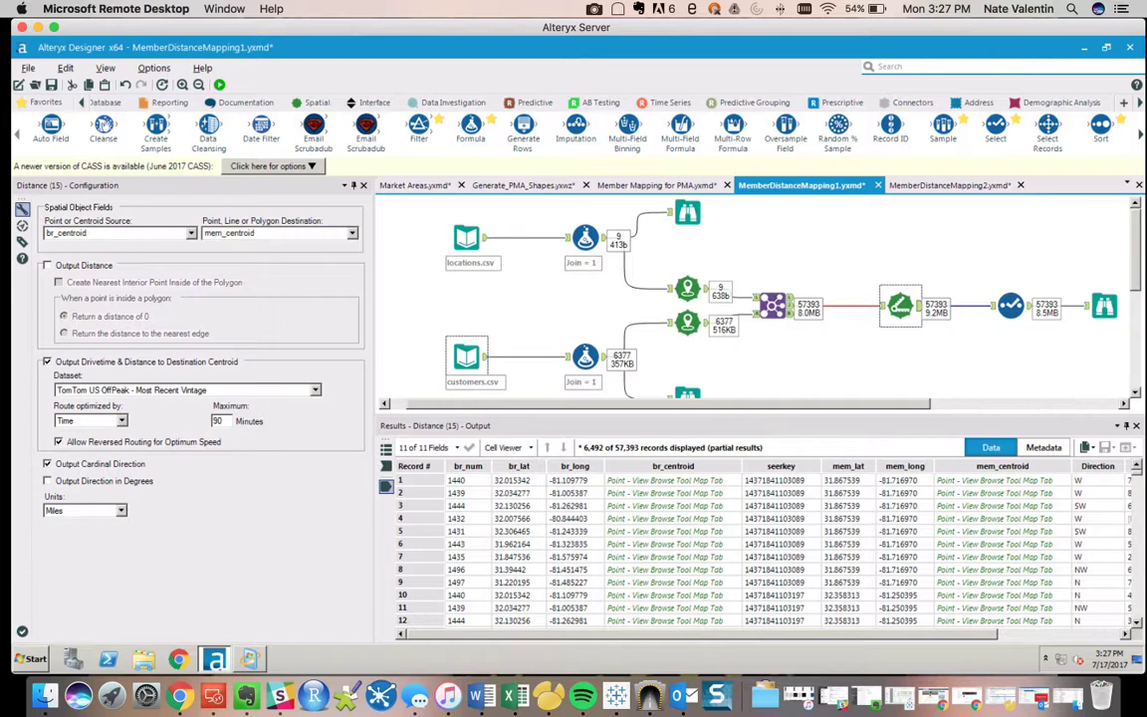